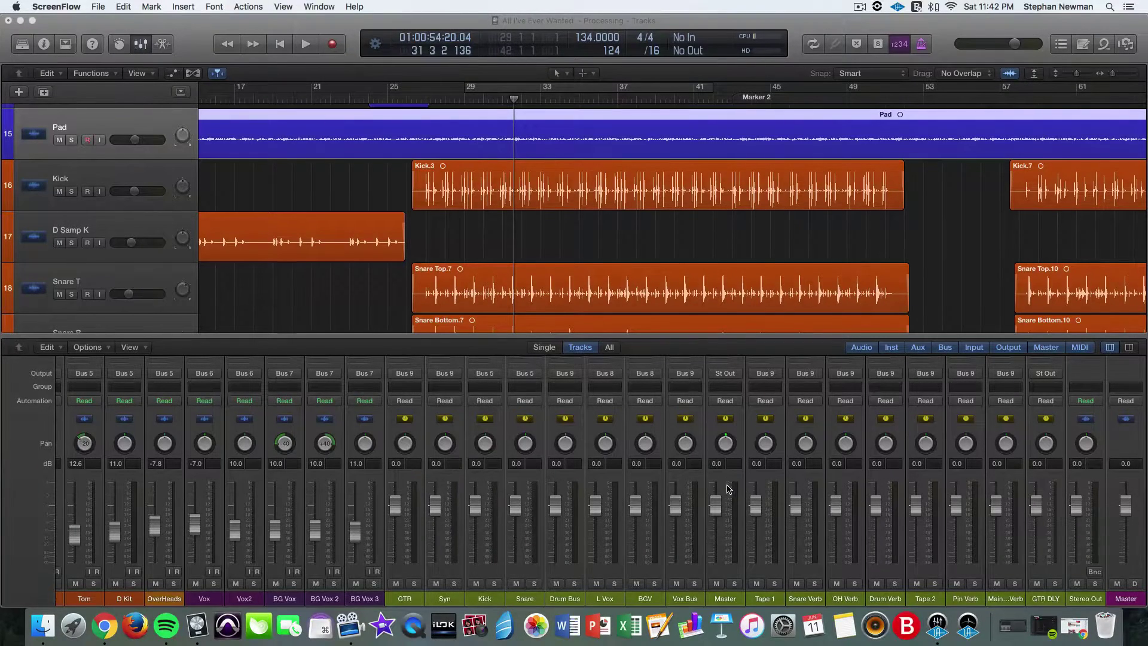
- Set the playhead at bar 26, play a few bars of the bus-routed mix, then stop
scroll(729, 488, left, 10)
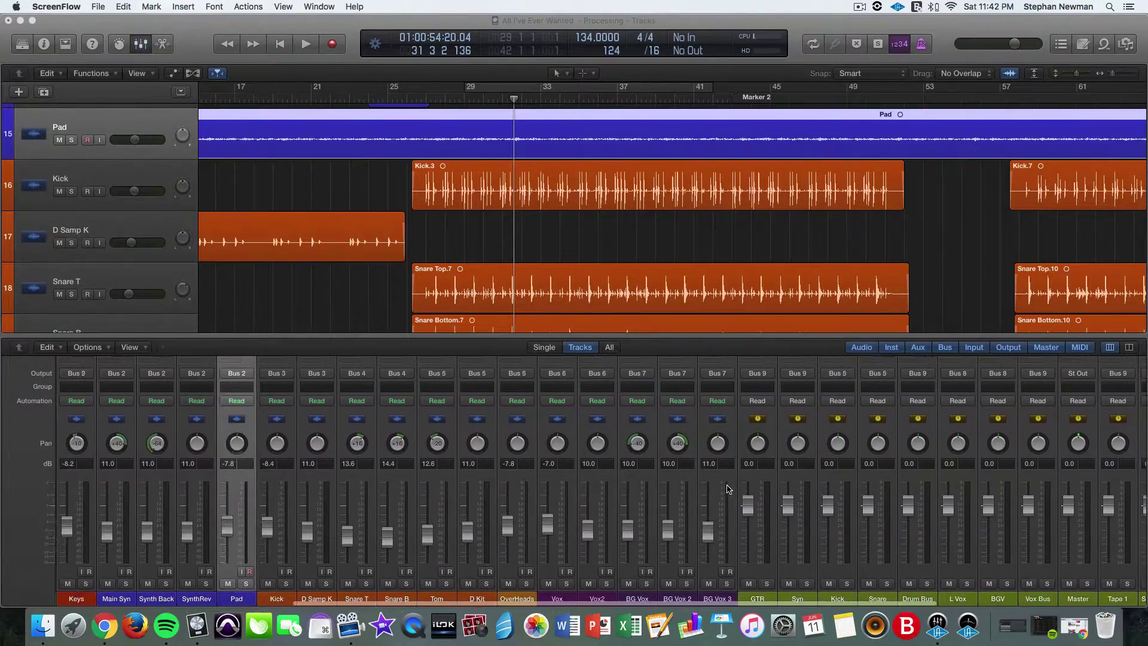
scroll(728, 488, left, 1)
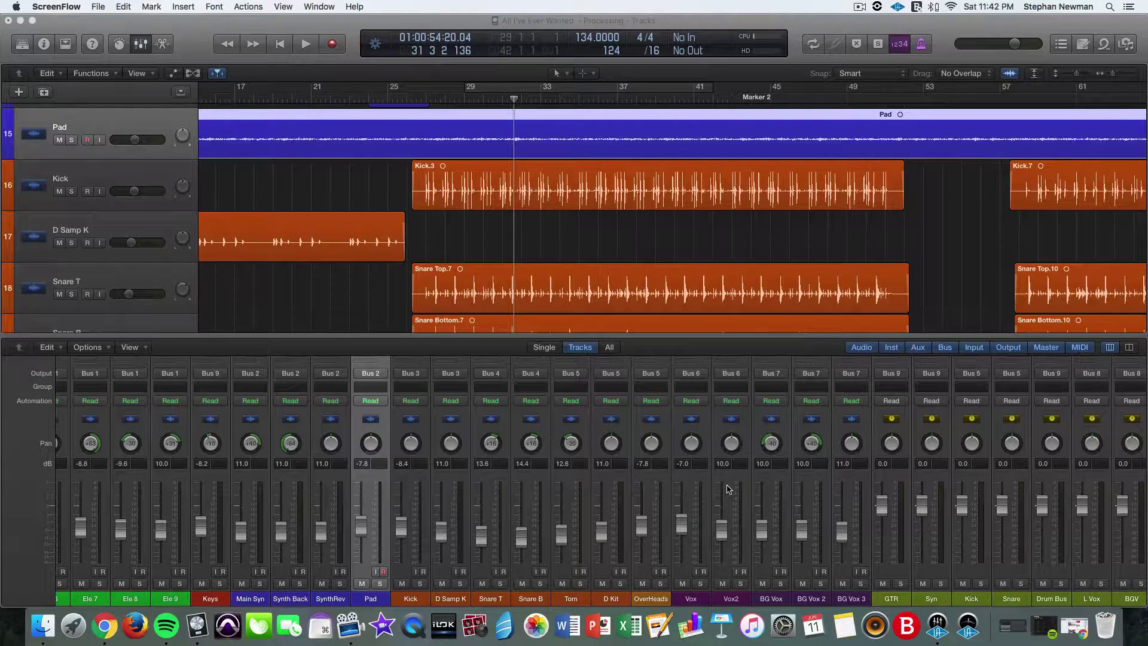
scroll(735, 488, right, 10)
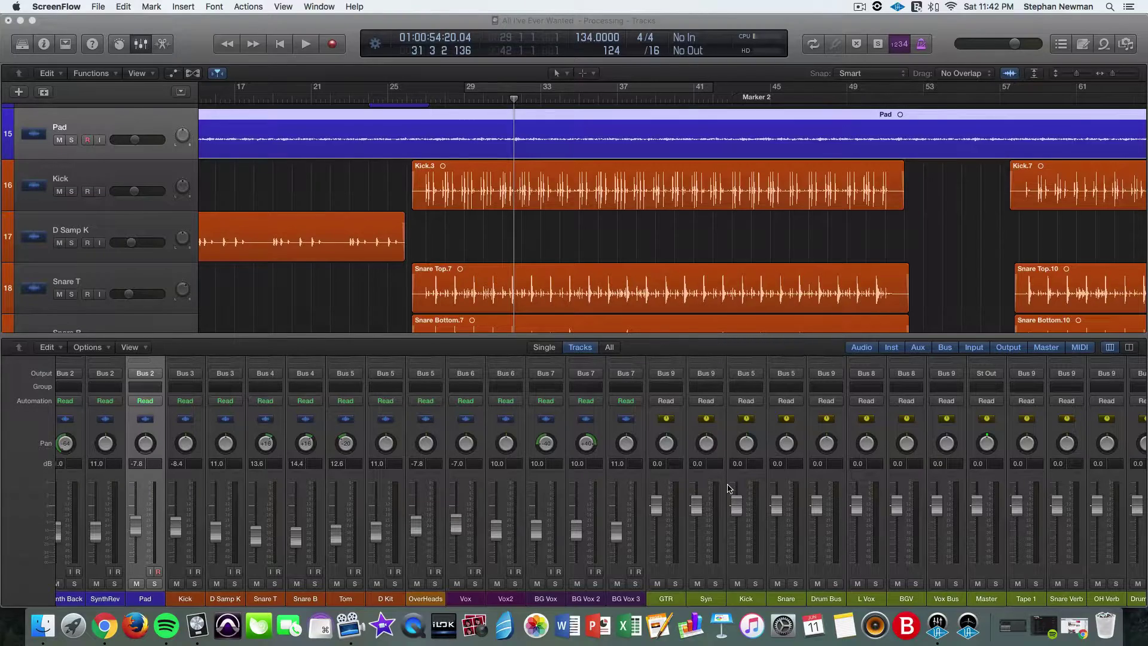
scroll(717, 489, left, 10)
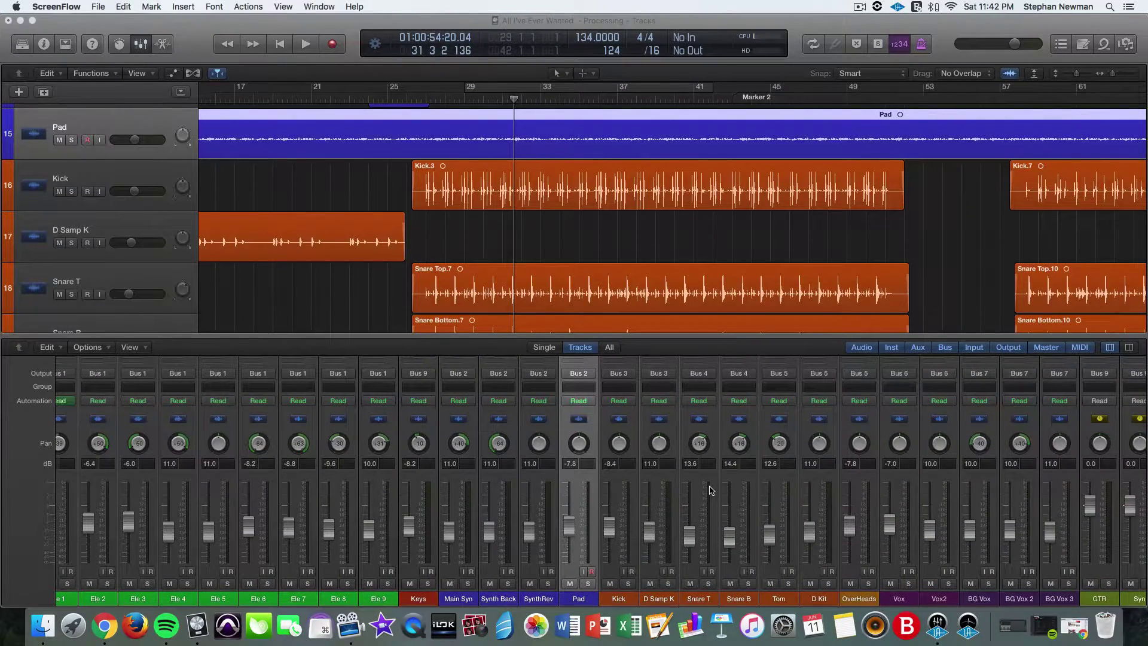
scroll(712, 490, right, 15)
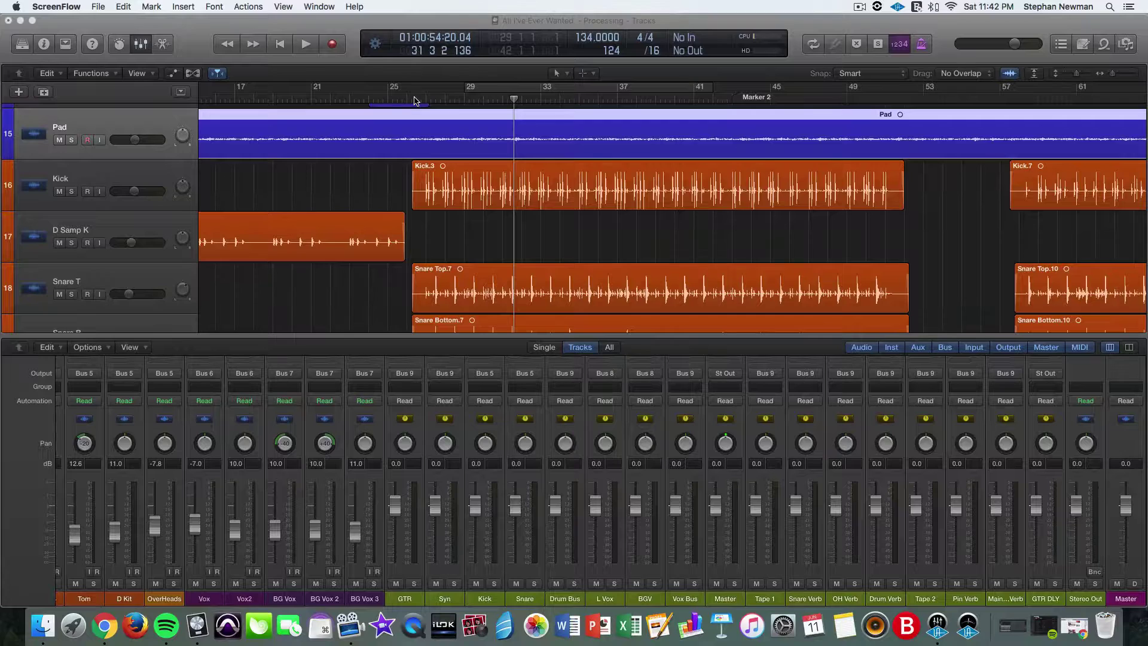
click(417, 101)
click(418, 98)
scroll(420, 99, right, 1)
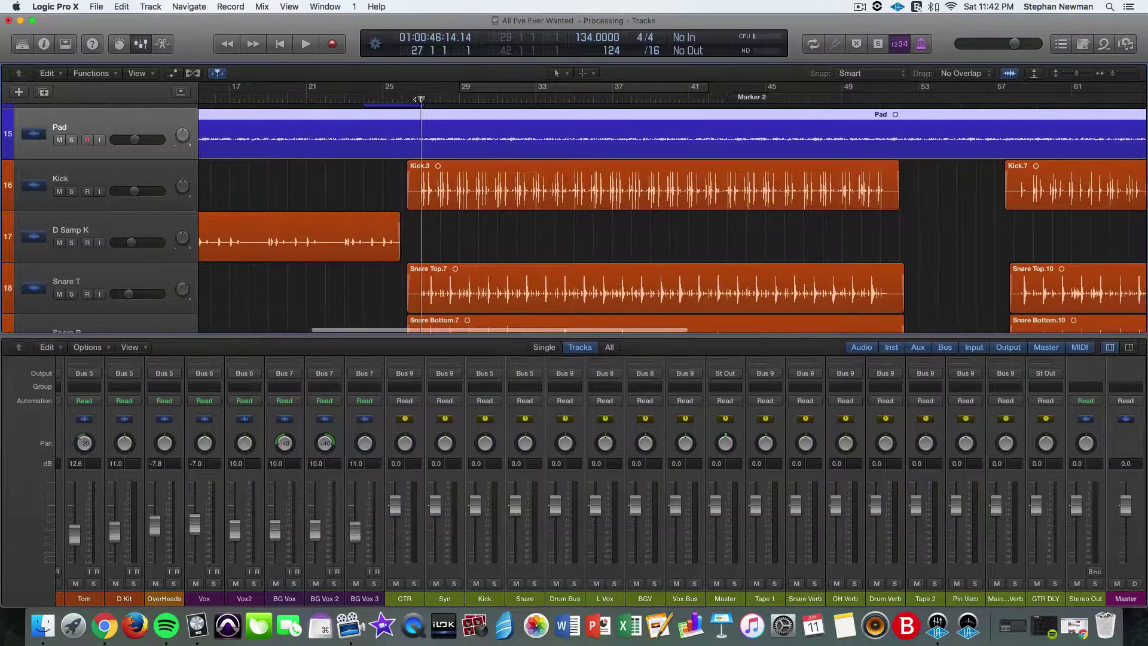
click(415, 98)
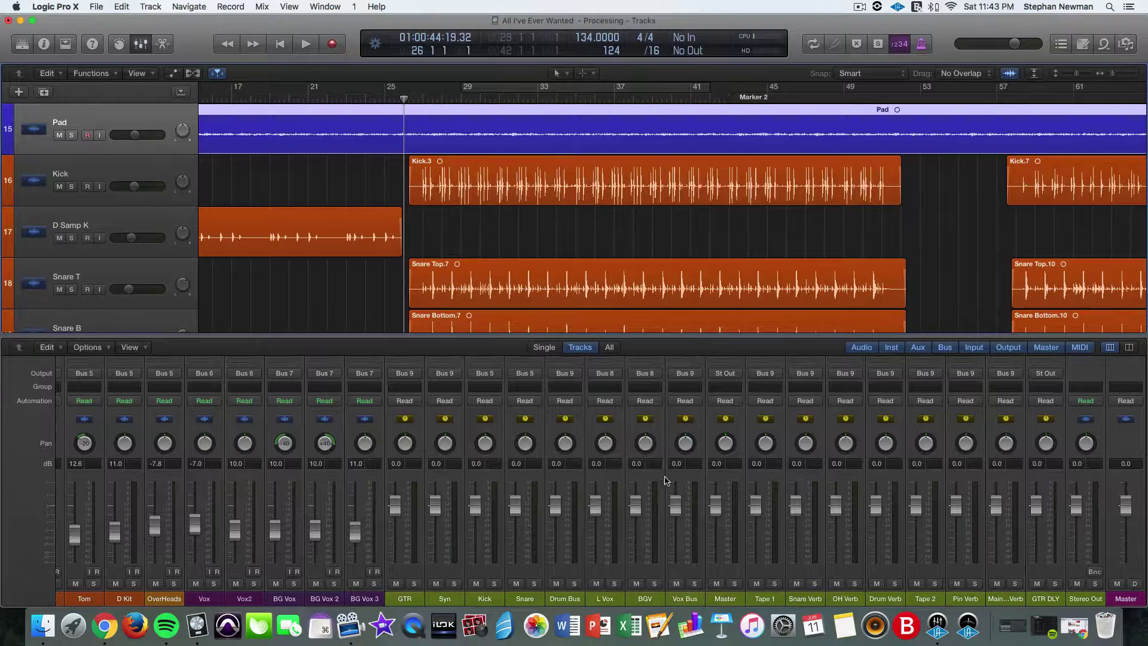
key(space)
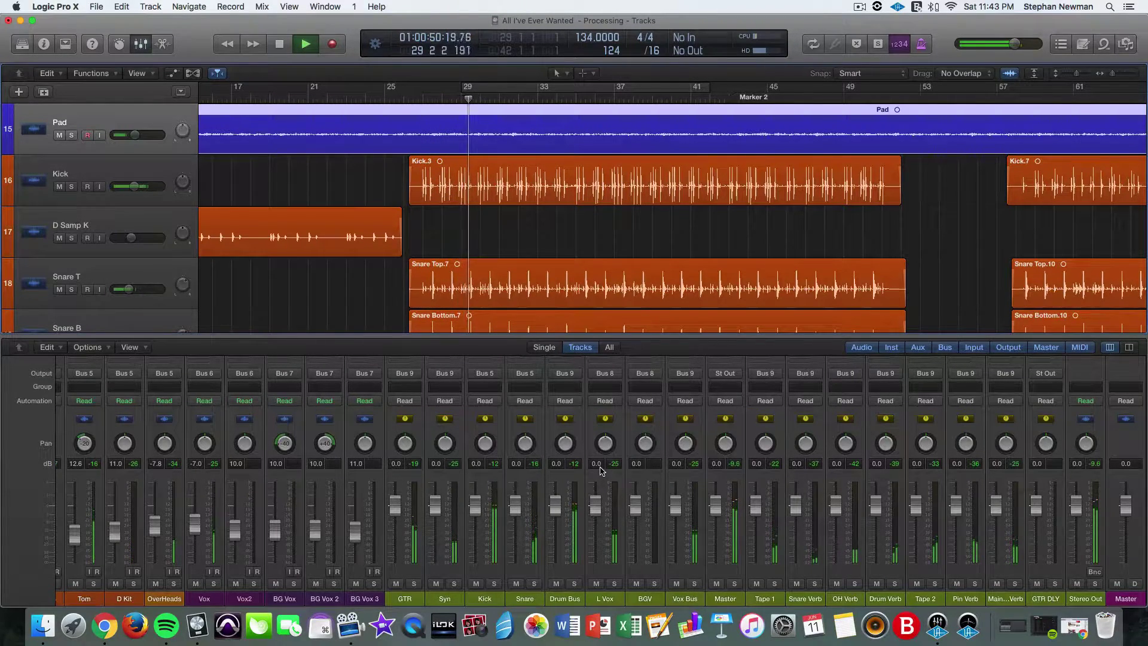
key(space)
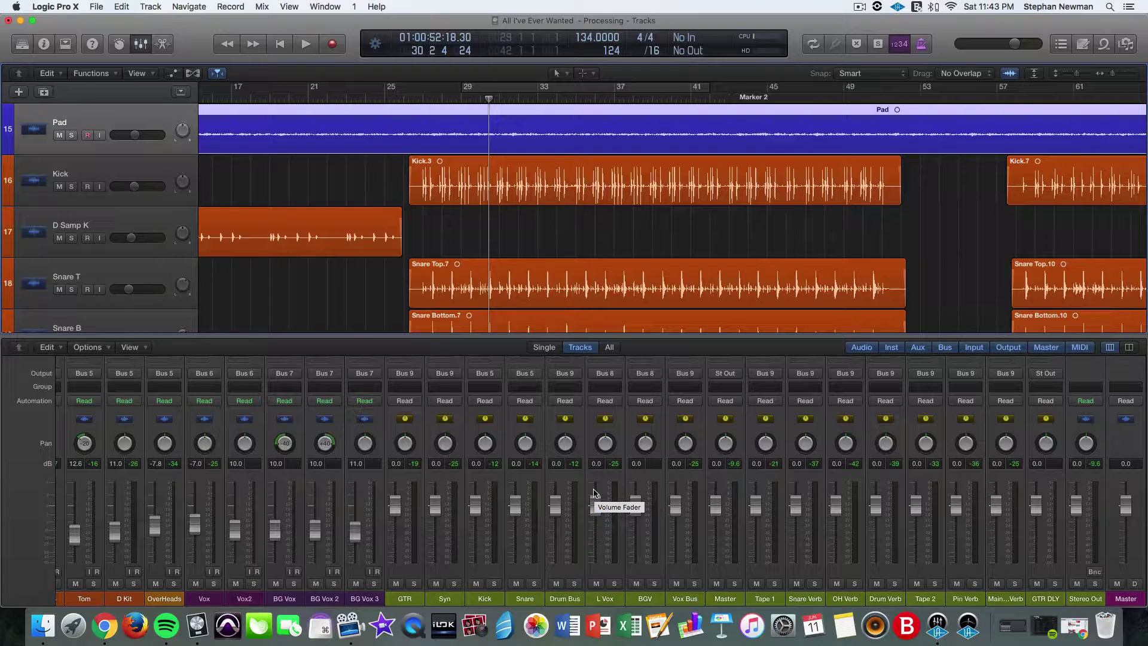
- Choose the 'All I've Ever Wanted' project alternative from File > Alternatives
scroll(595, 493, left, 15)
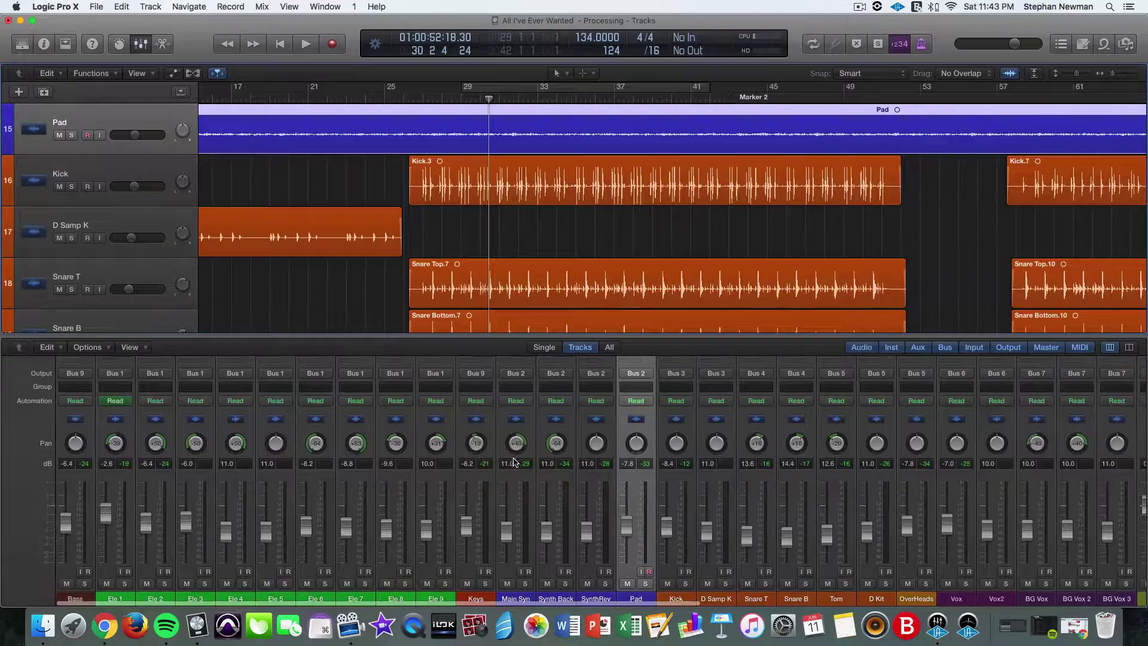
scroll(515, 460, up, 5)
scroll(526, 458, right, 10)
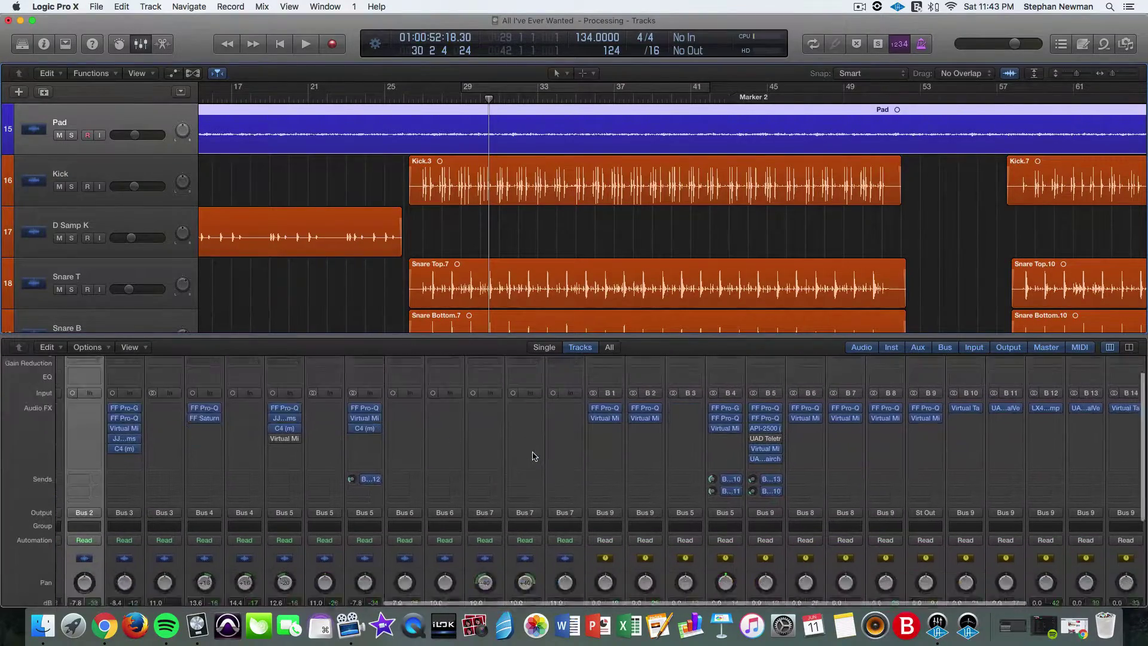
scroll(534, 456, down, 5)
scroll(534, 456, right, 6)
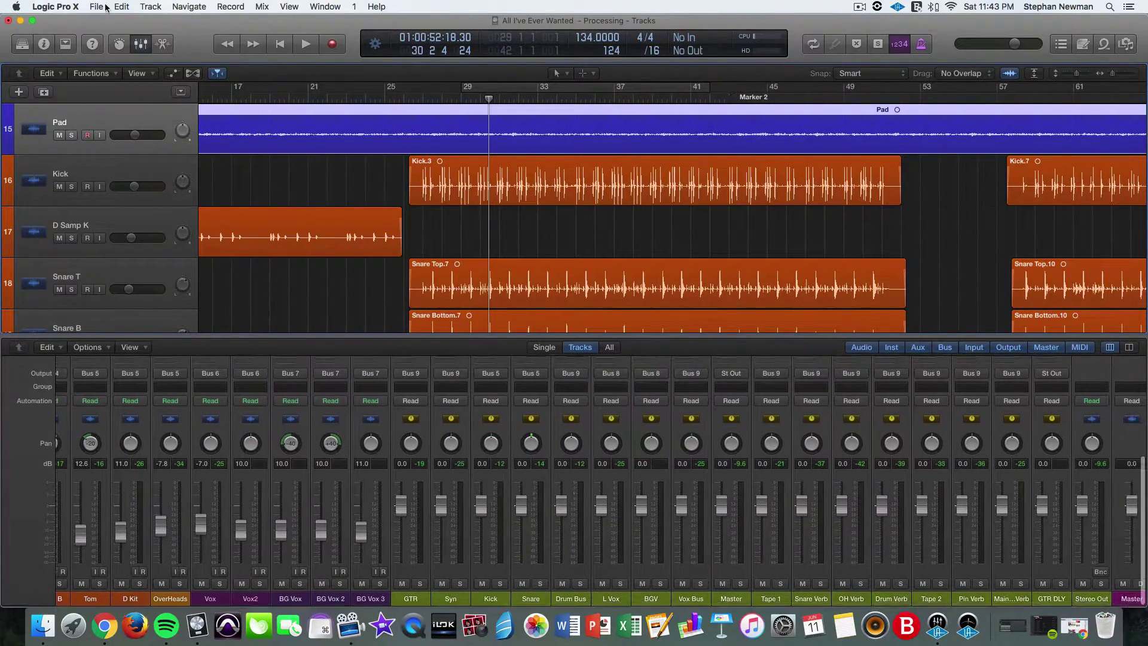
click(106, 8)
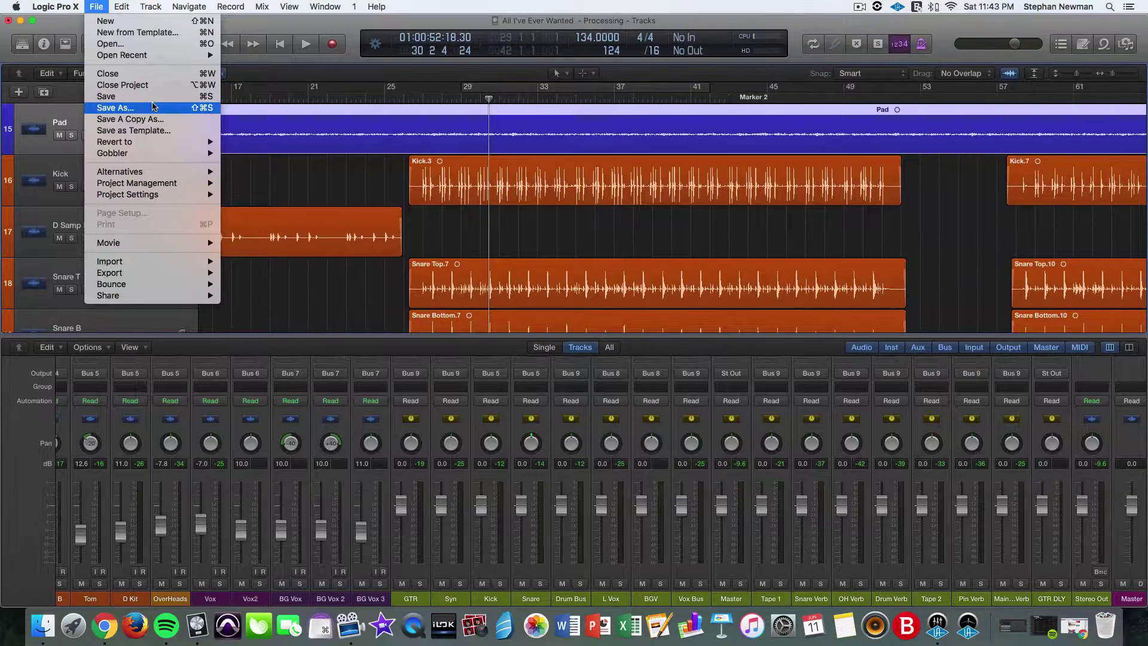
mouse_move(179, 171)
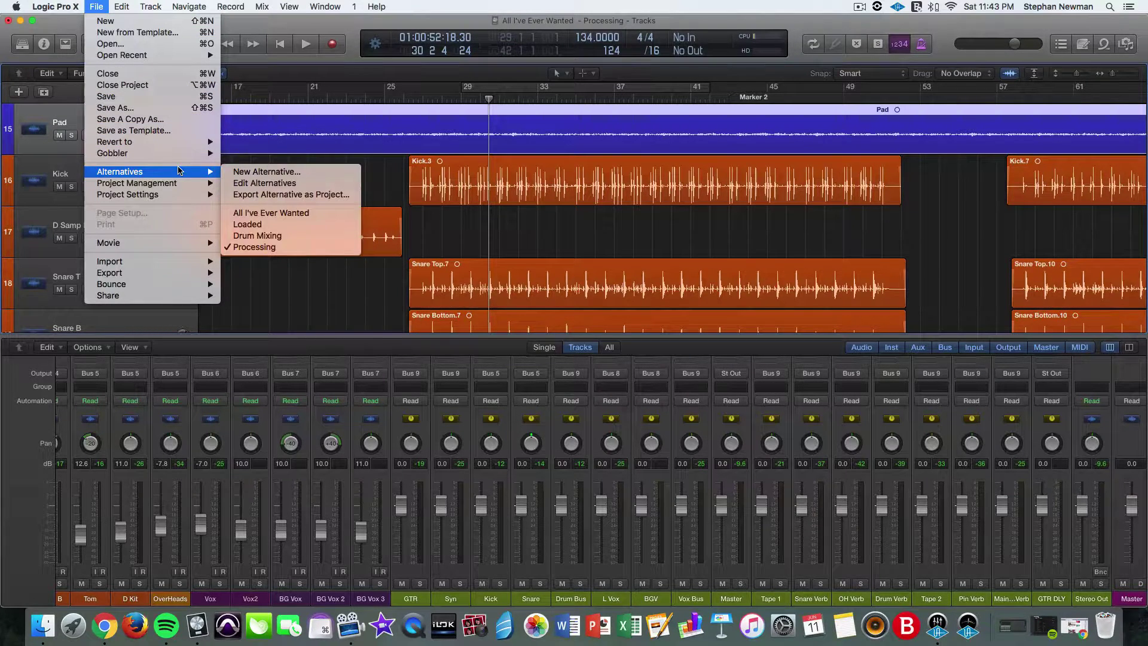
click(280, 214)
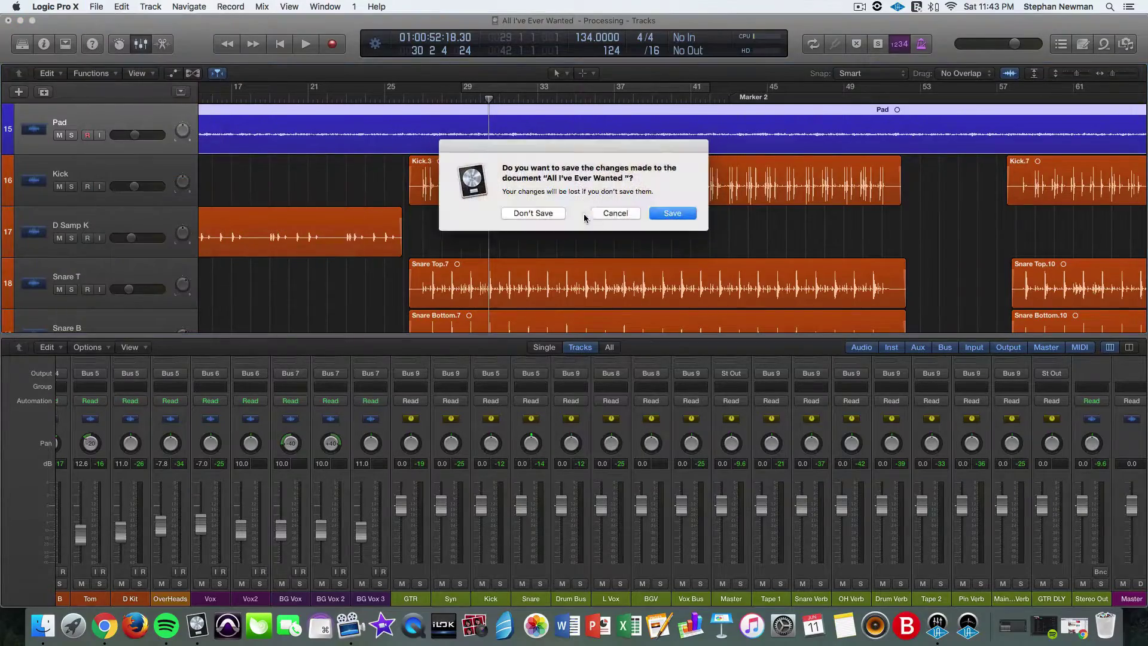
- Save the changes and review the new alternative's mixer, where every channel outputs to St Out
click(676, 215)
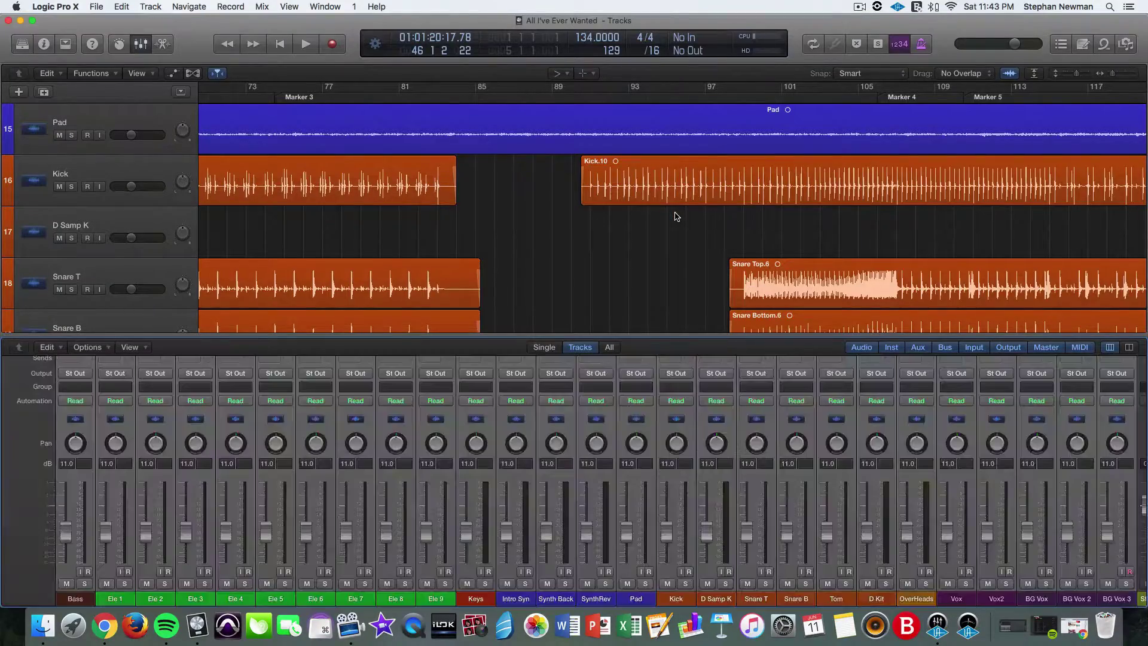
scroll(735, 406, right, 3)
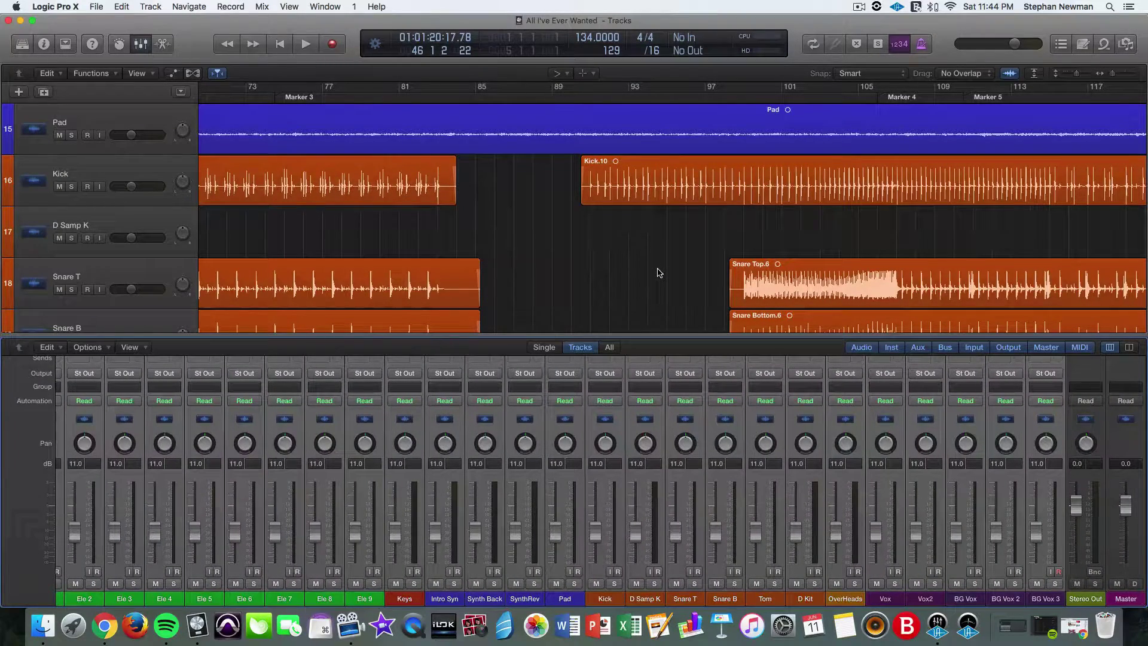
scroll(652, 276, down, 1)
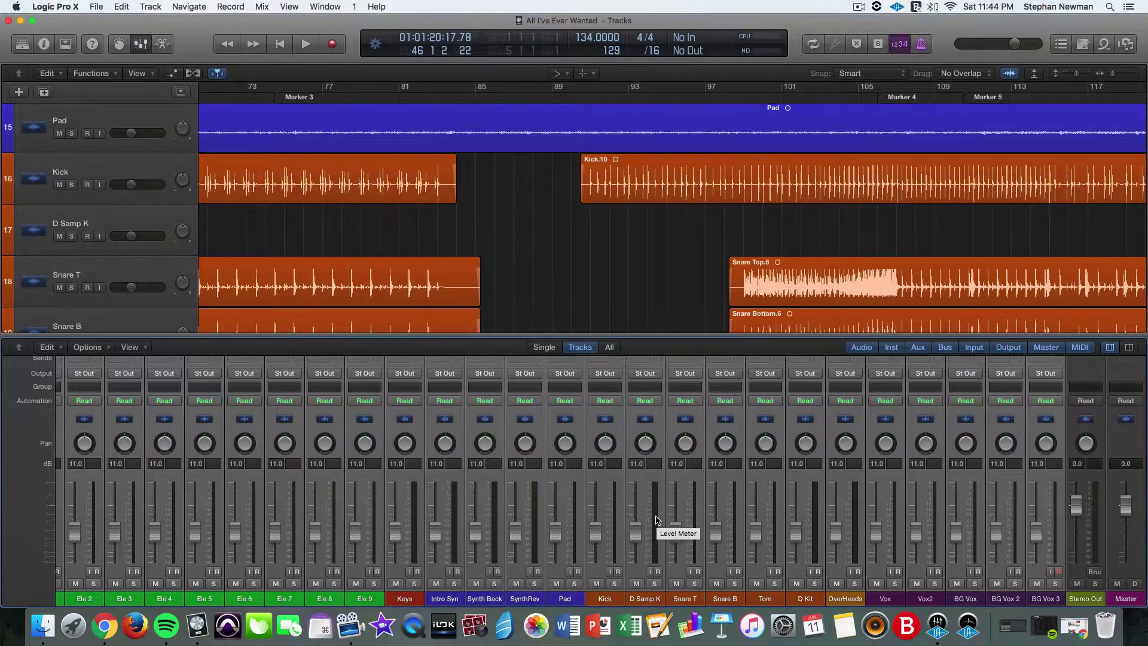
scroll(657, 520, left, 2)
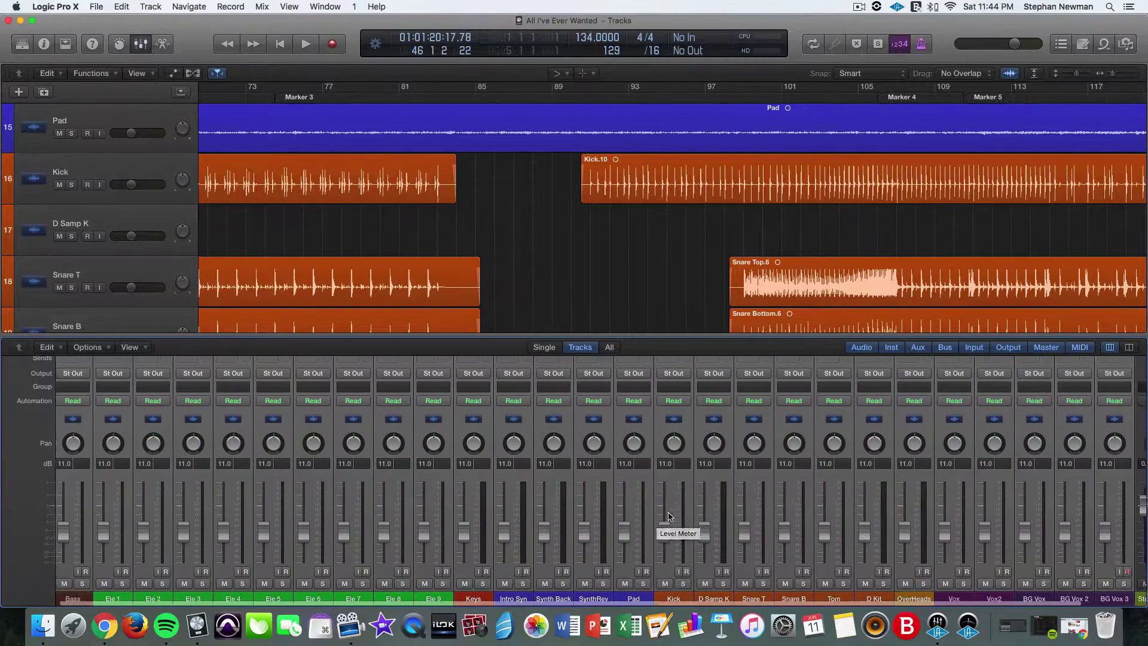
scroll(716, 521, right, 1)
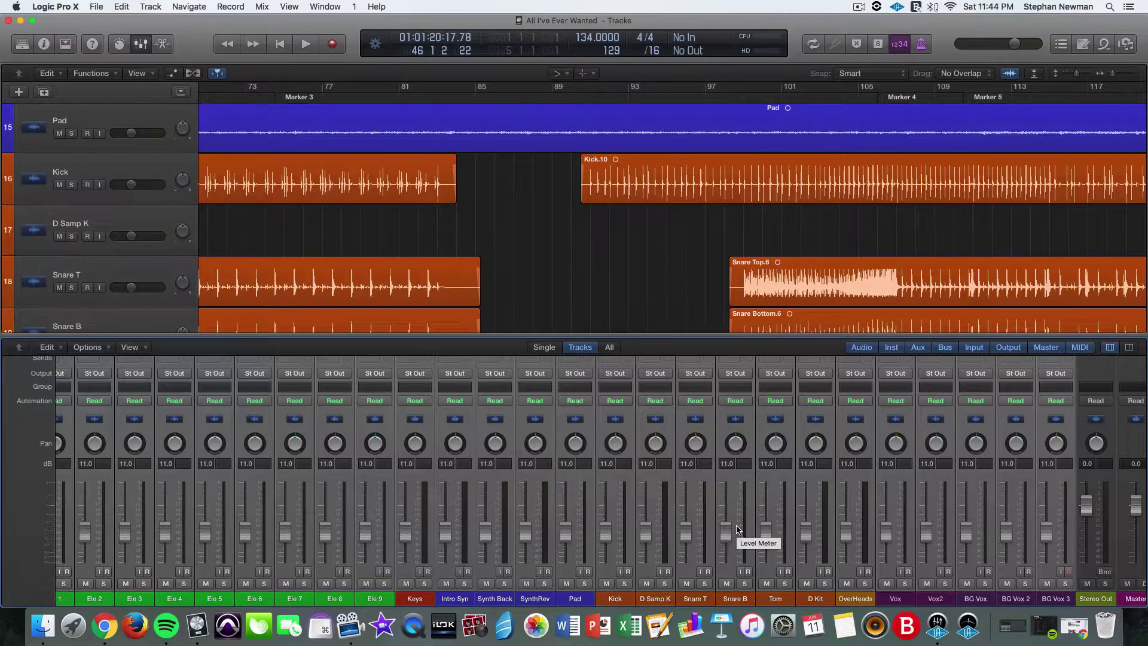
scroll(802, 550, left, 4)
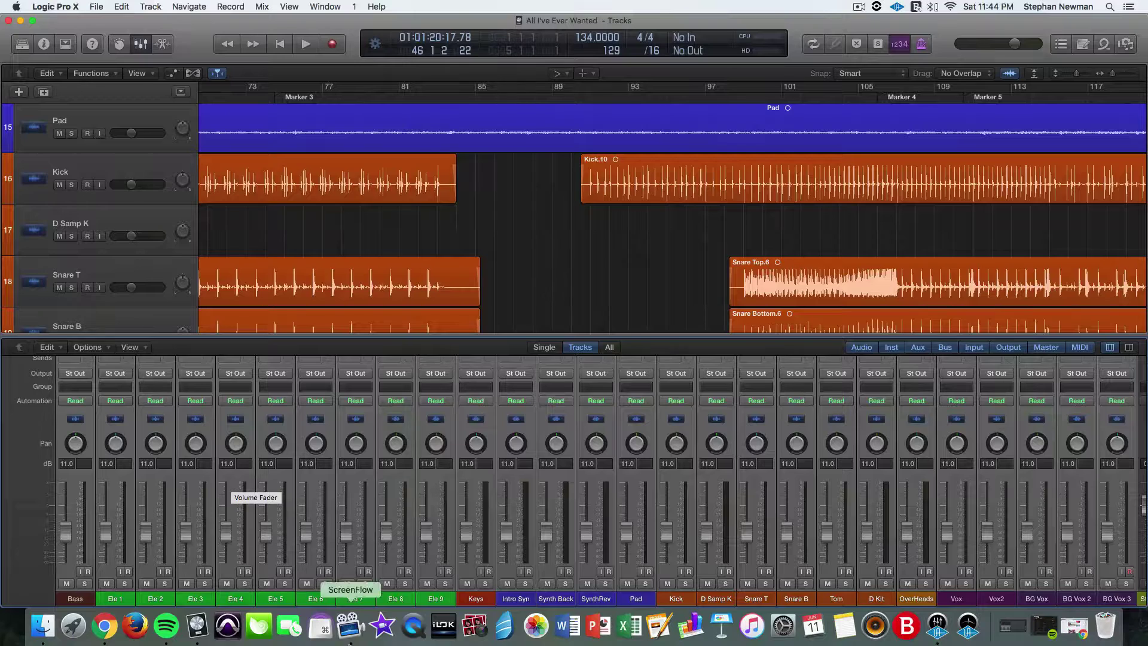
- Select the Ele 7 channel strip and look over the surrounding strips
click(359, 599)
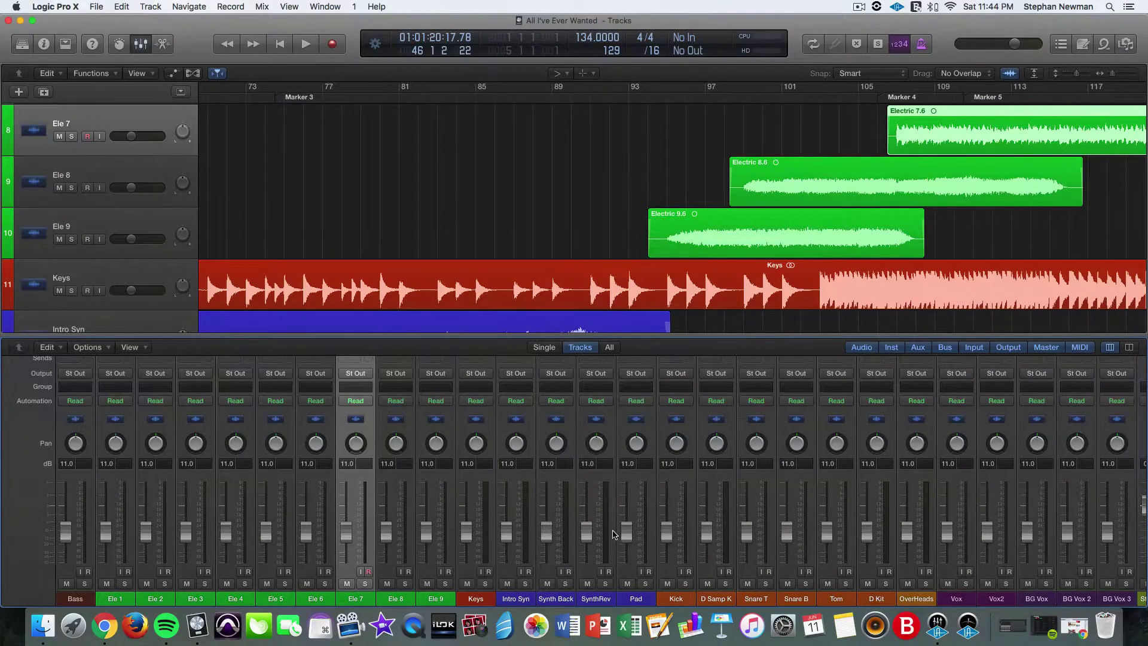
scroll(625, 539, right, 3)
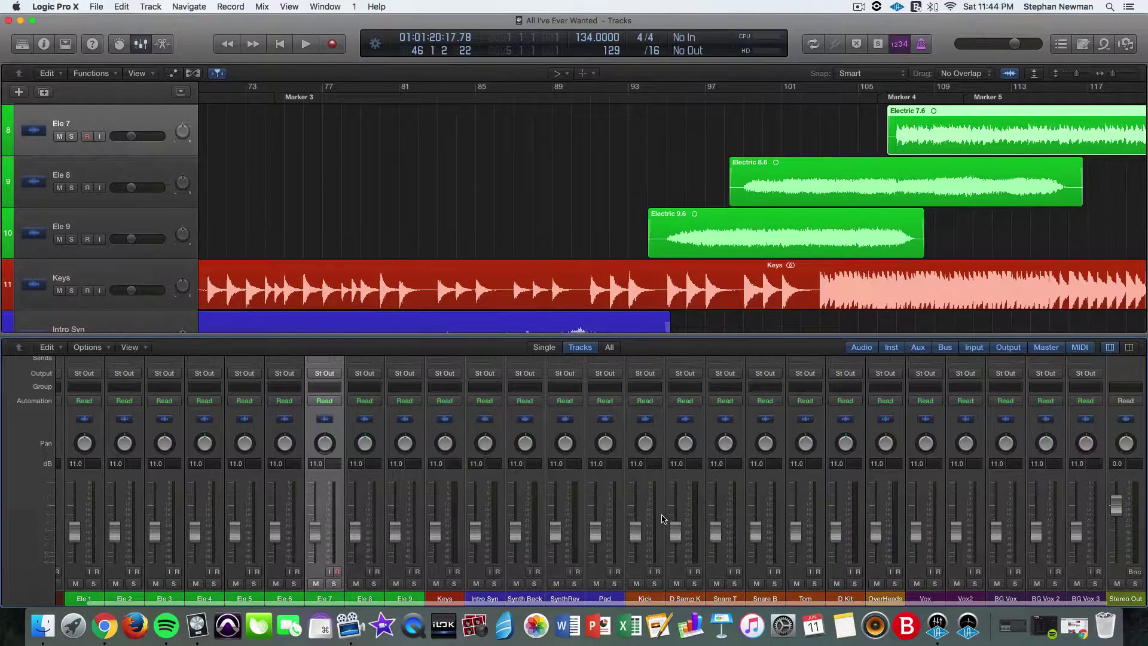
scroll(741, 520, right, 3)
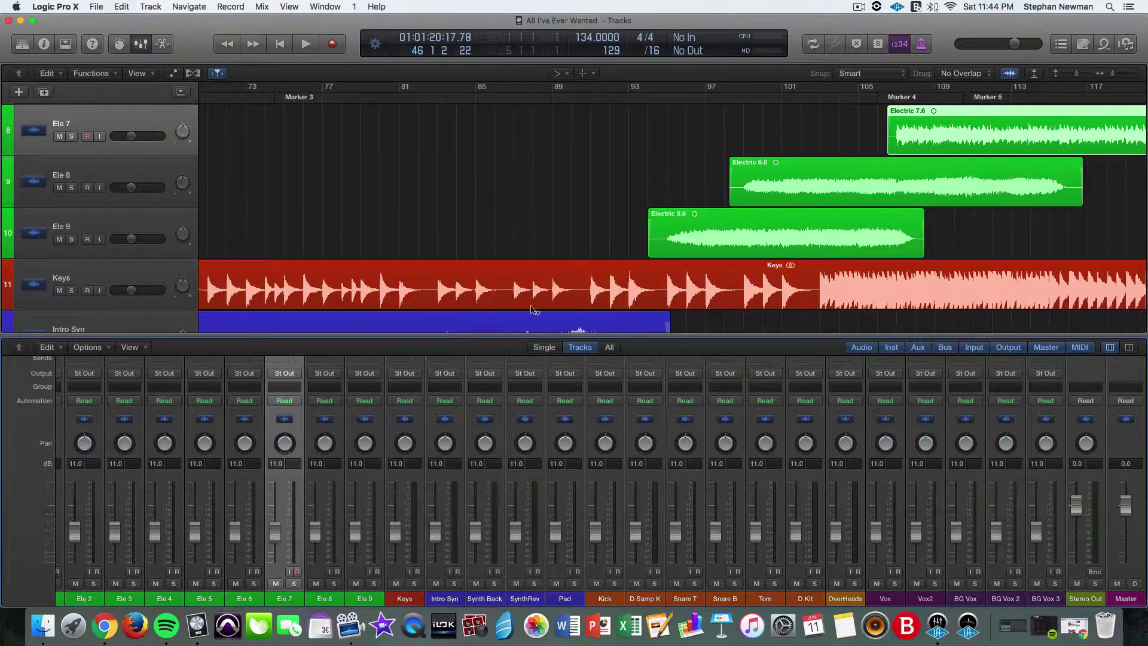
scroll(502, 482, left, 3)
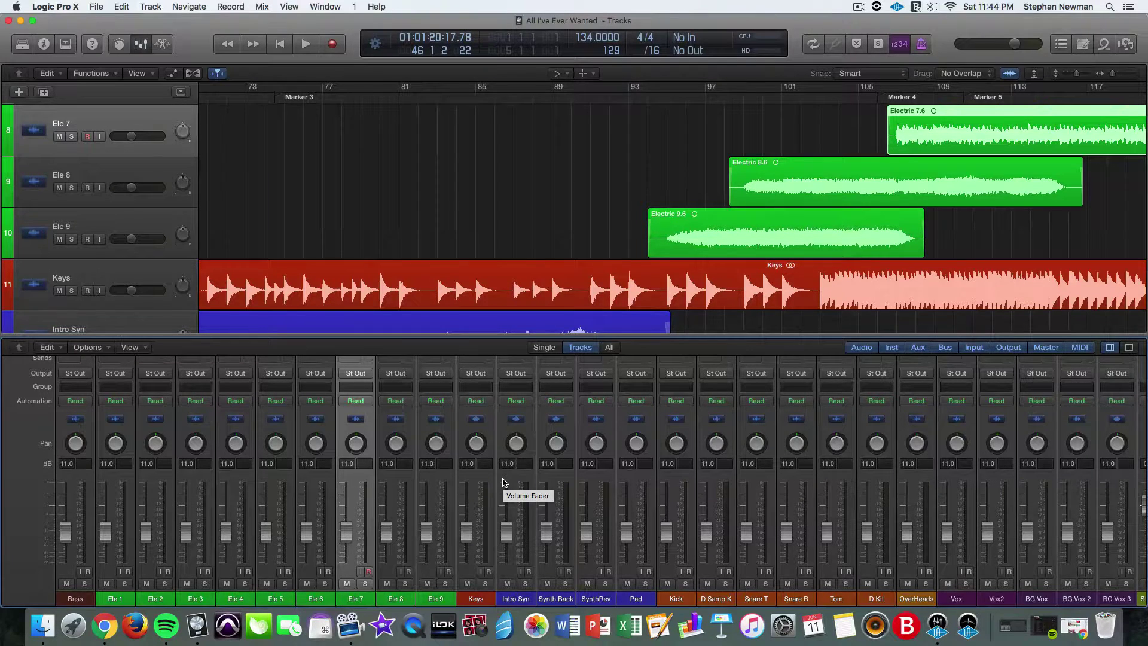
- Scroll the mixer right to reveal the Aux 1–Aux 10 strips and their Input rows
scroll(502, 482, right, 2)
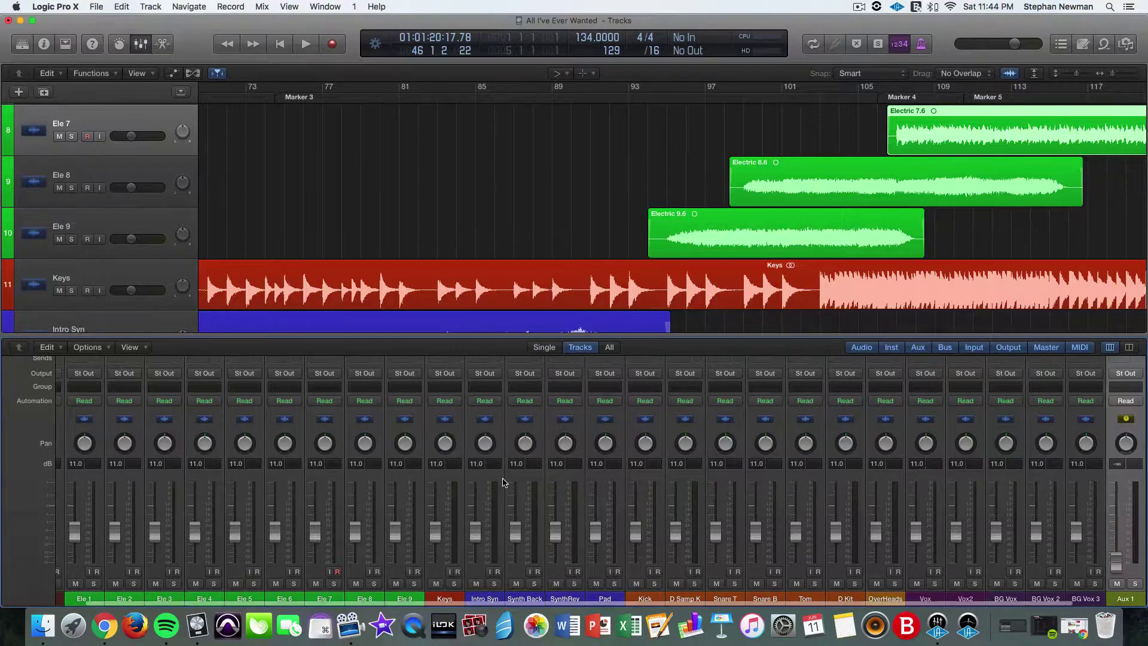
scroll(503, 483, right, 2)
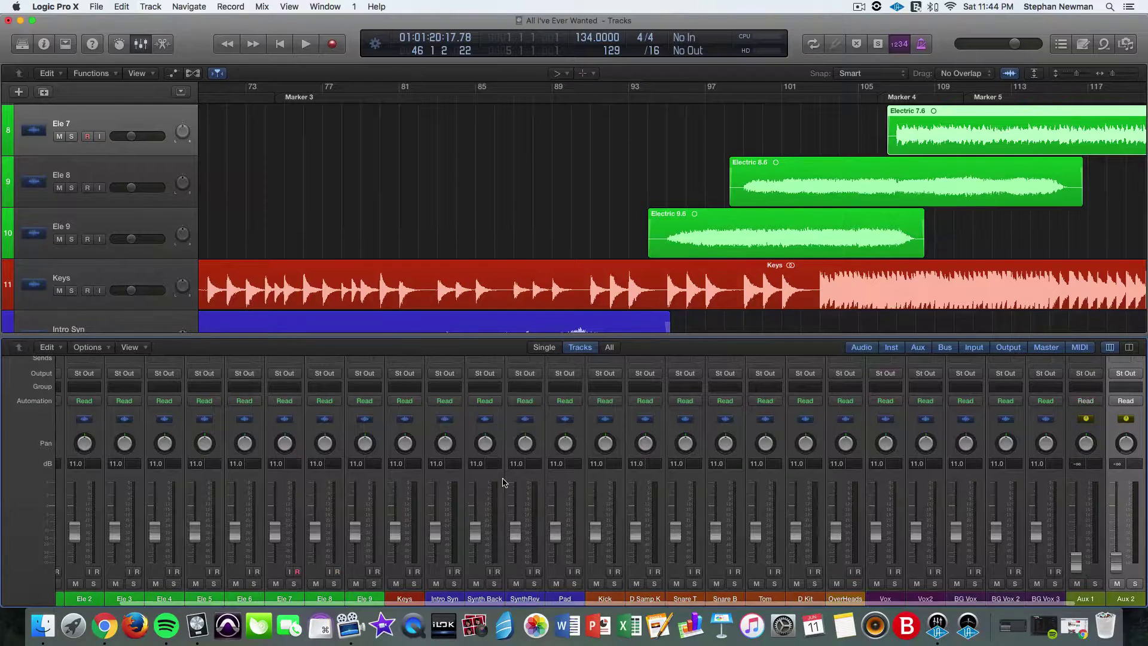
scroll(503, 482, right, 5)
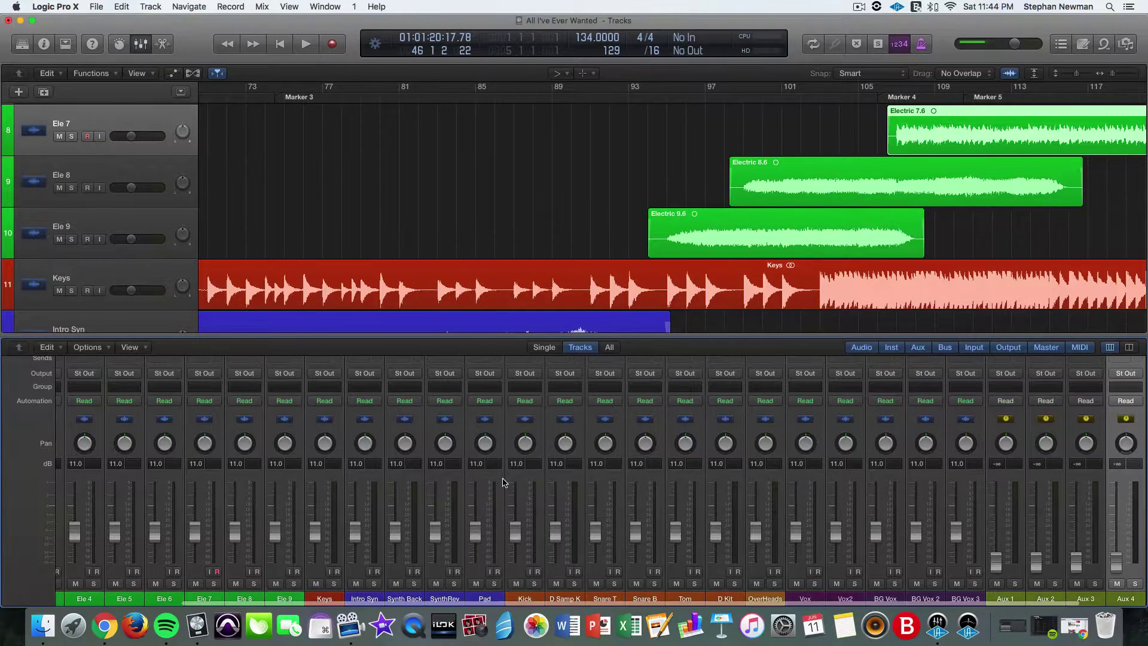
scroll(502, 482, right, 2)
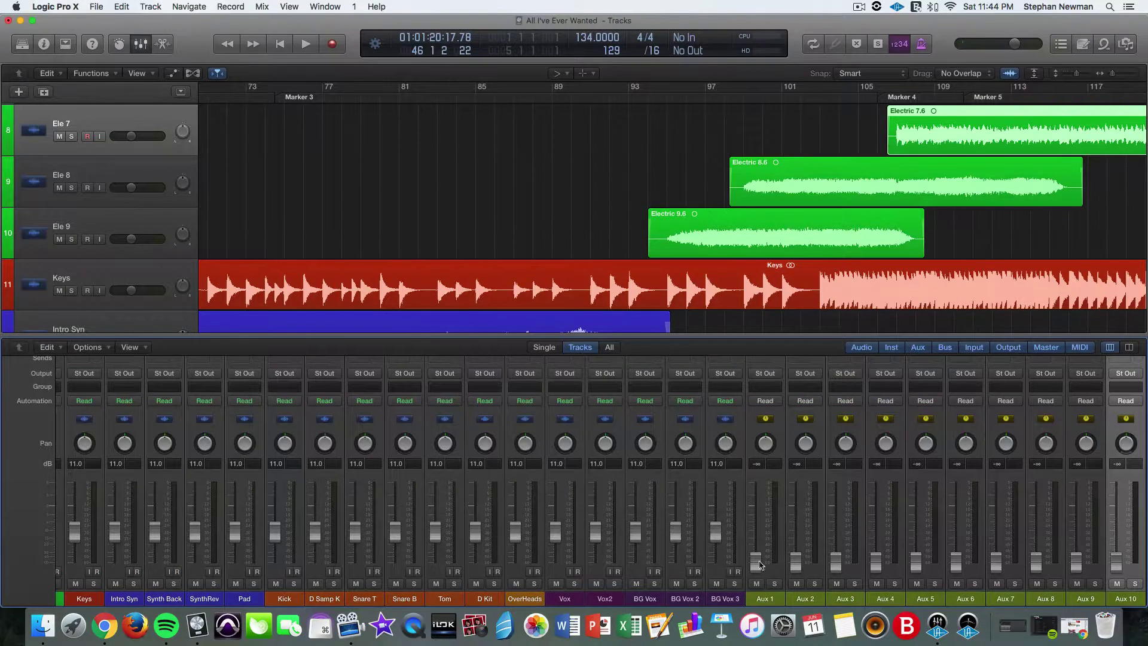
scroll(999, 583, up, 3)
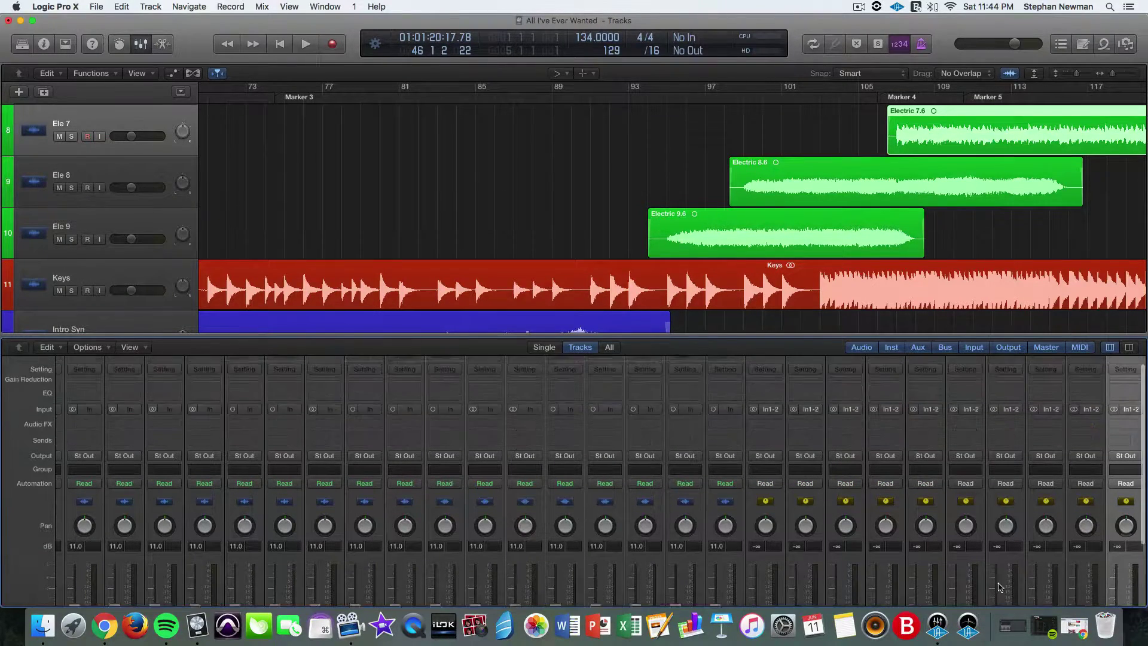
scroll(999, 586, down, 4)
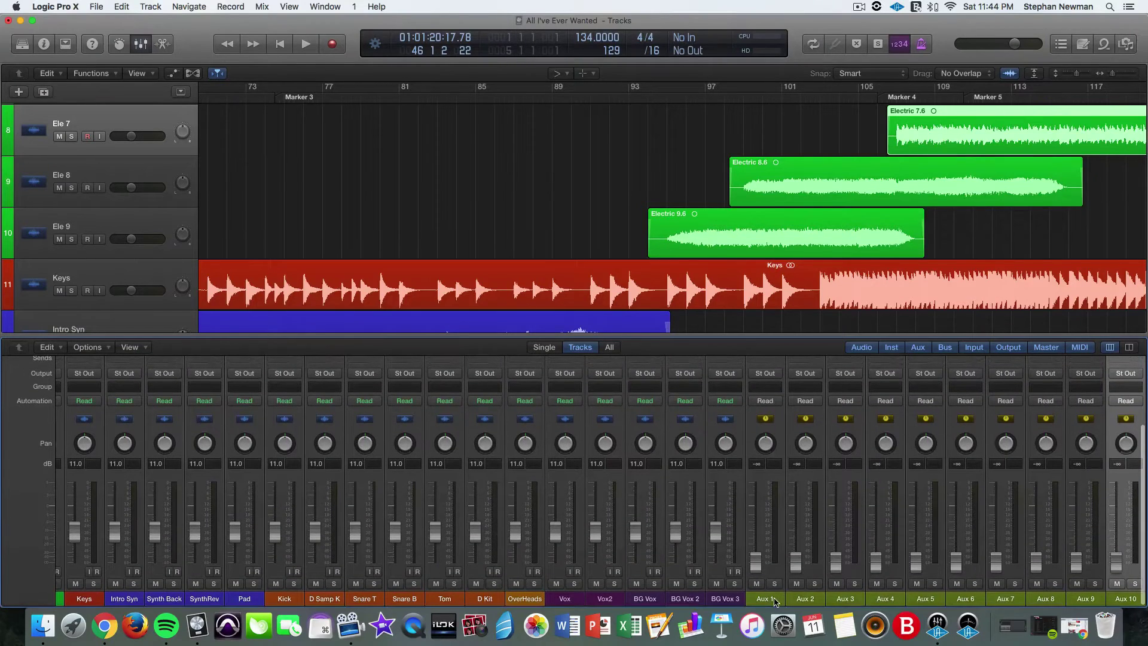
- Set Aux 1's input to Bus 1 and Aux 2's input to Bus 2
click(775, 602)
scroll(774, 587, up, 3)
click(772, 419)
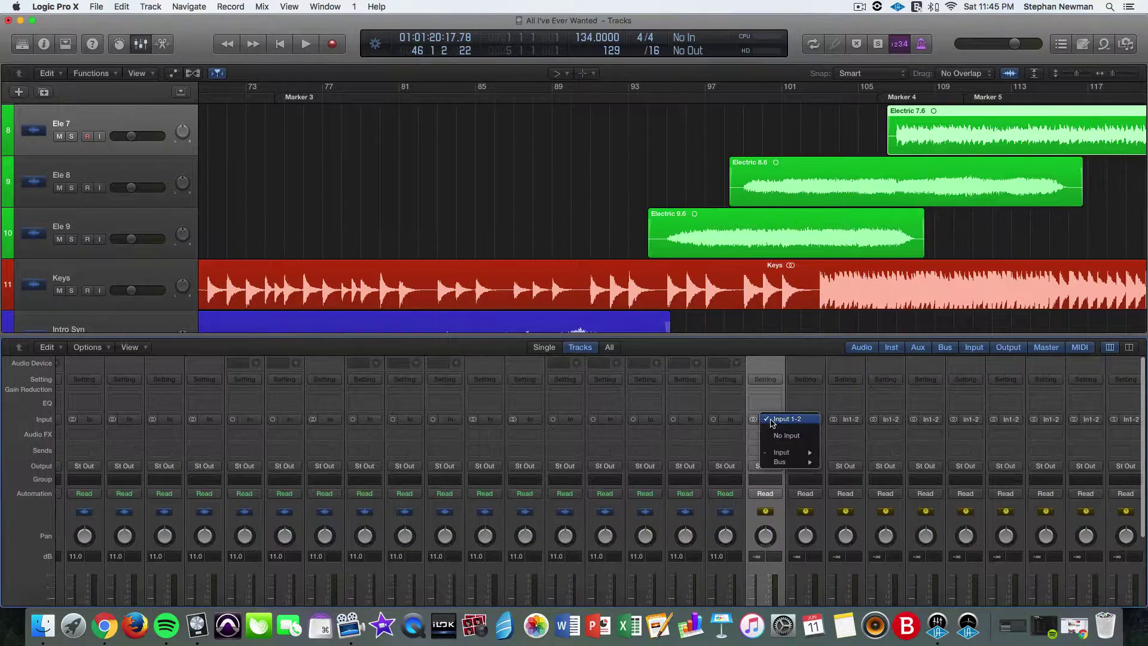
click(772, 420)
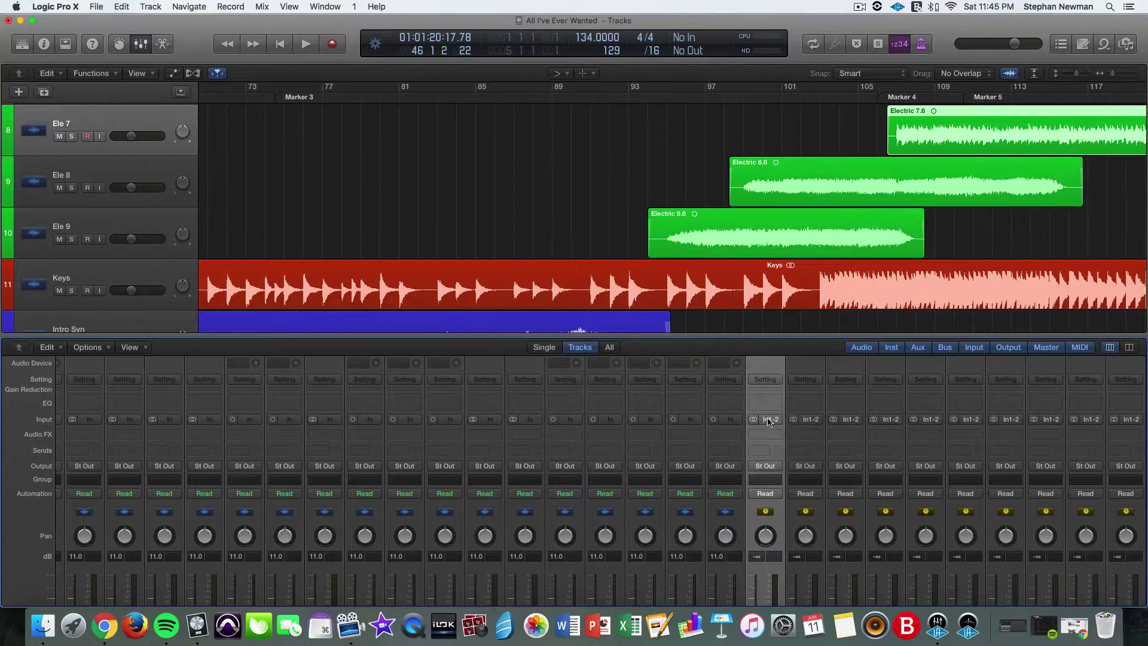
click(770, 421)
mouse_move(794, 463)
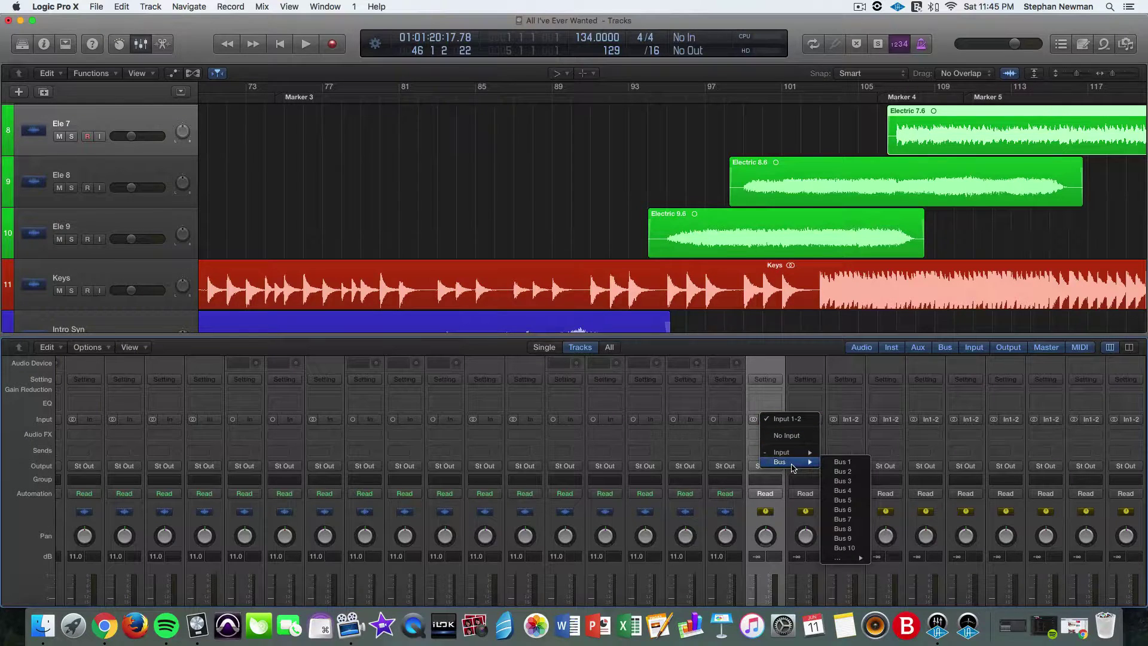
click(843, 462)
click(810, 419)
mouse_move(837, 462)
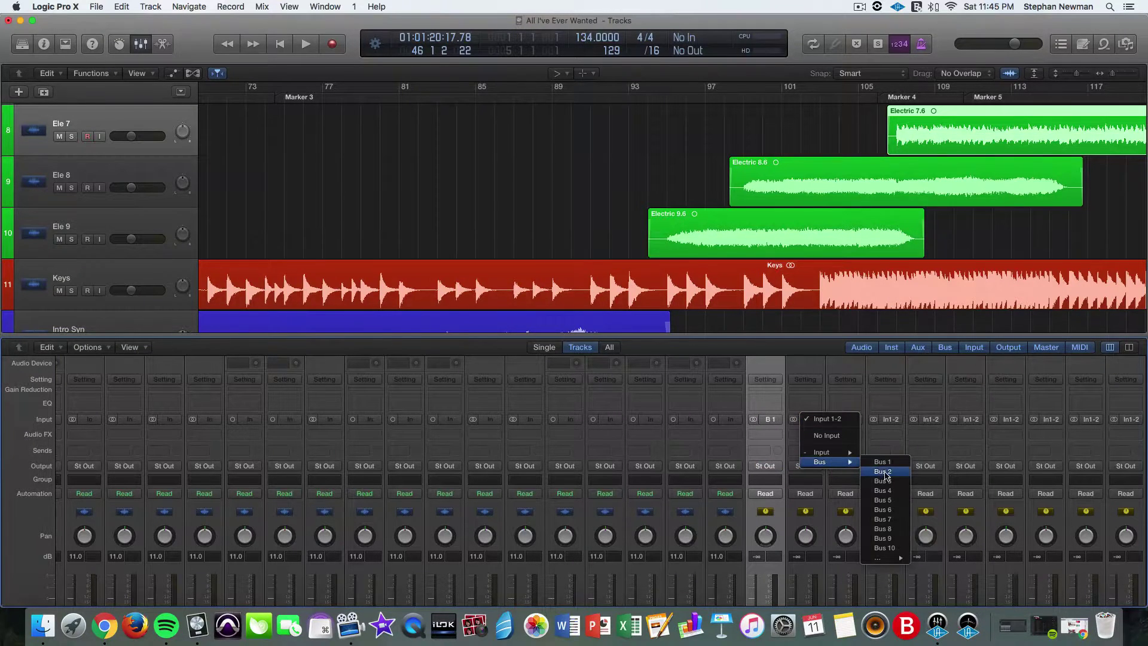
click(886, 473)
- Set the inputs of Aux 3, Aux 4 and Aux 5 to Bus 3, Bus 4 and Bus 5
click(851, 419)
mouse_move(878, 463)
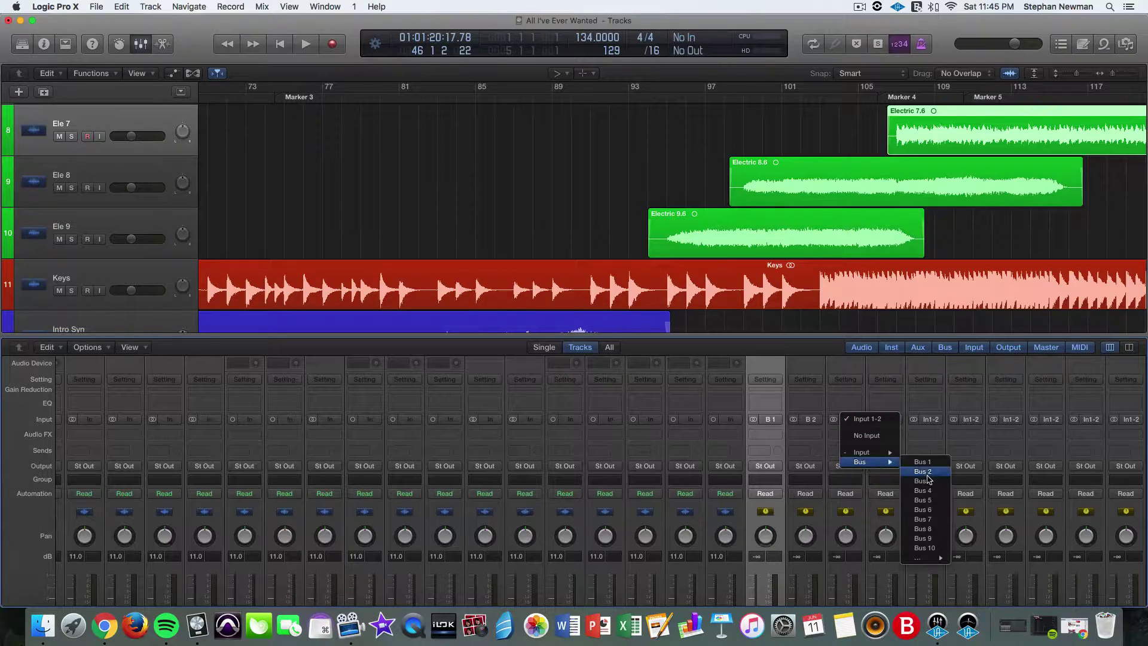
click(924, 481)
click(890, 419)
mouse_move(922, 464)
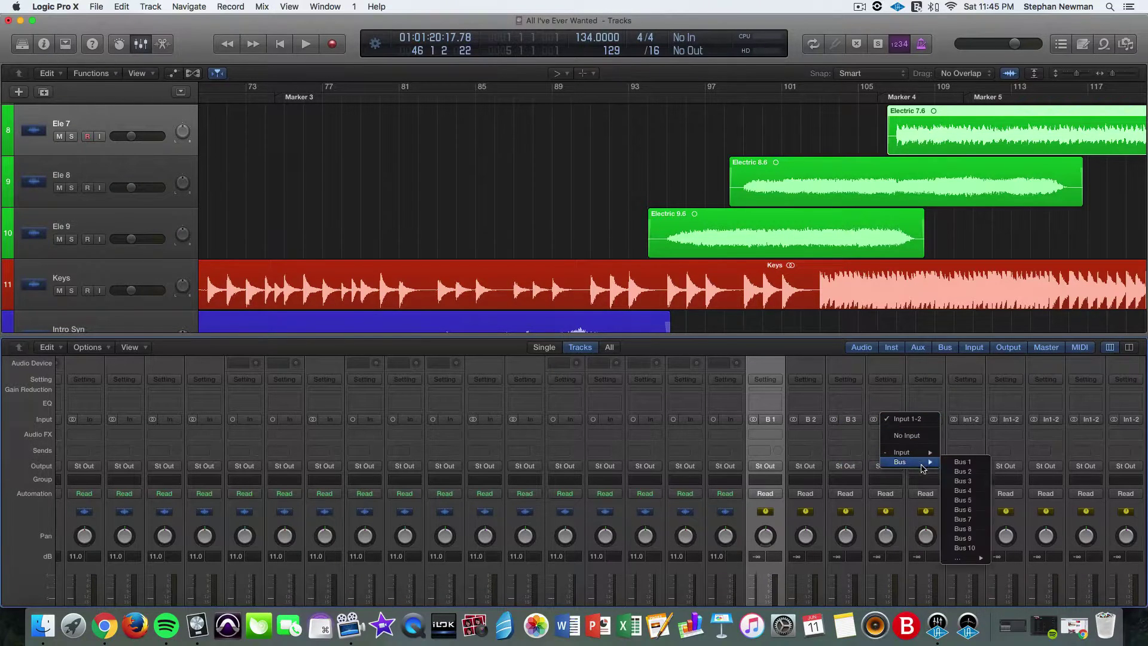
click(963, 490)
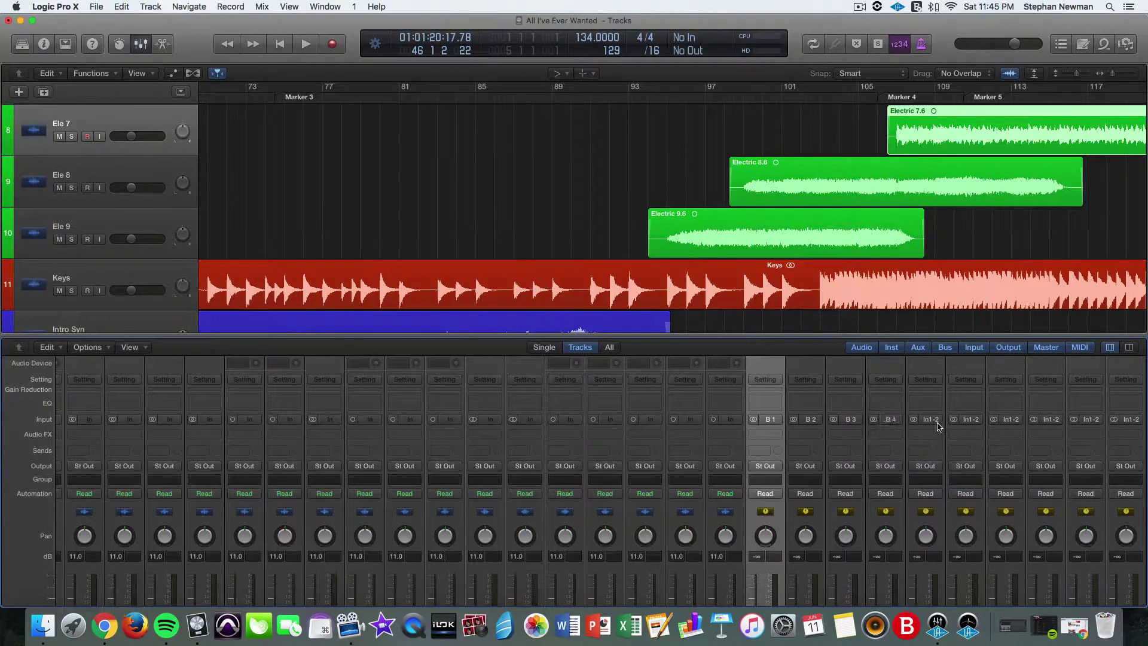
click(934, 421)
mouse_move(961, 462)
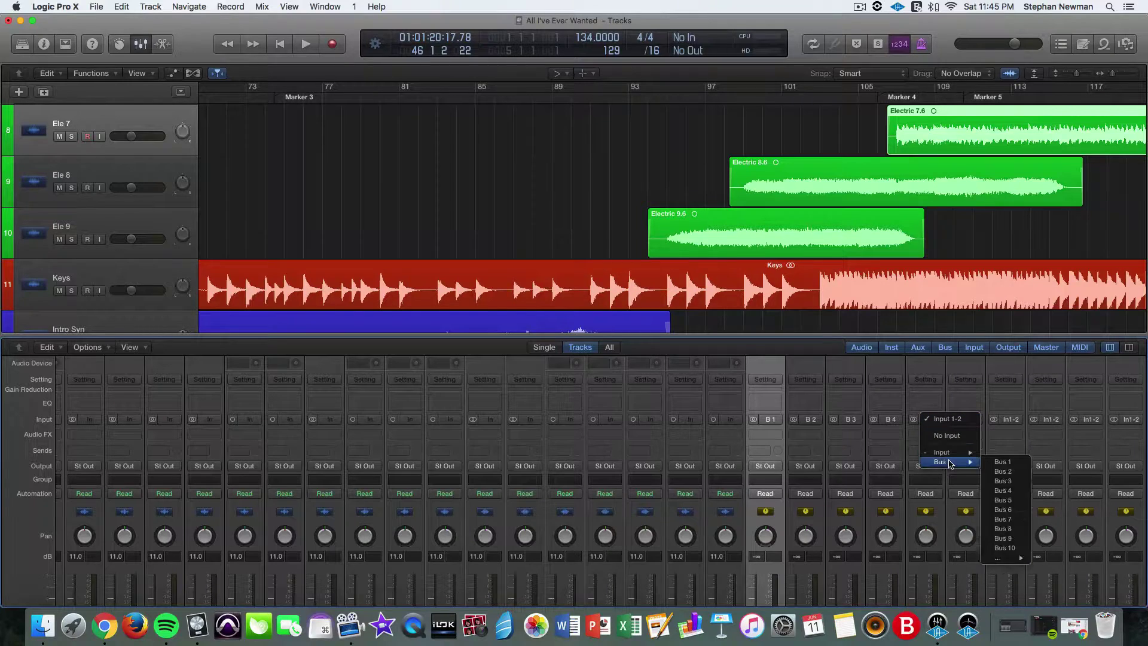
click(1005, 500)
- Set the inputs of Aux 6, Aux 7 and Aux 8 to Bus 6, Bus 7 and Bus 8
click(972, 419)
mouse_move(993, 462)
click(1041, 509)
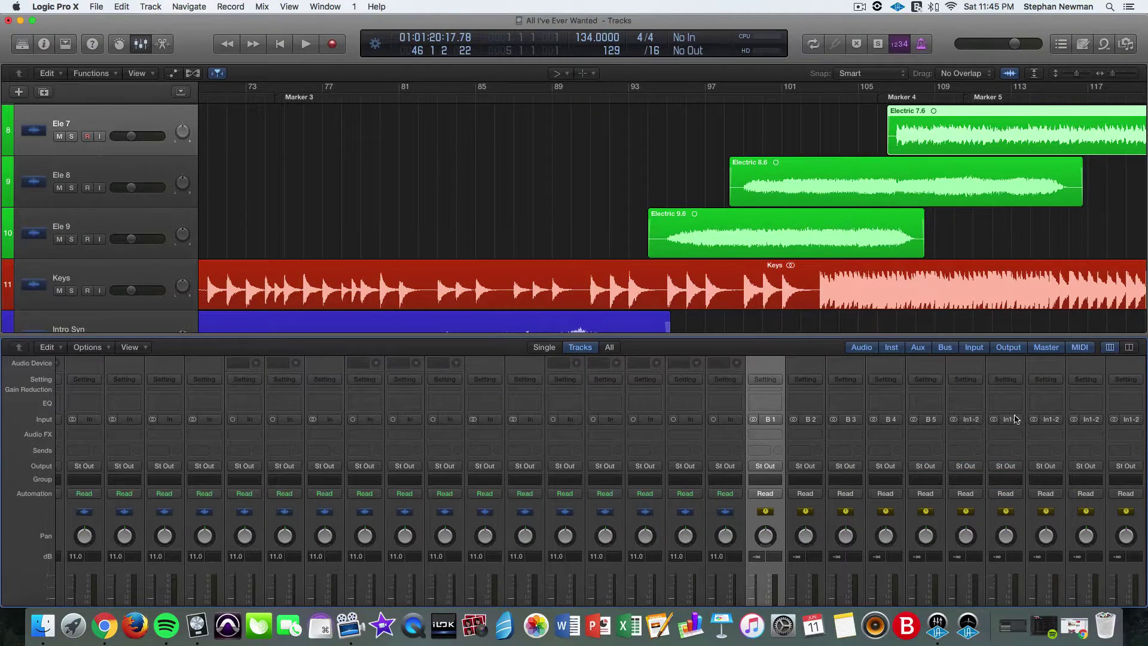
click(1012, 419)
mouse_move(1034, 466)
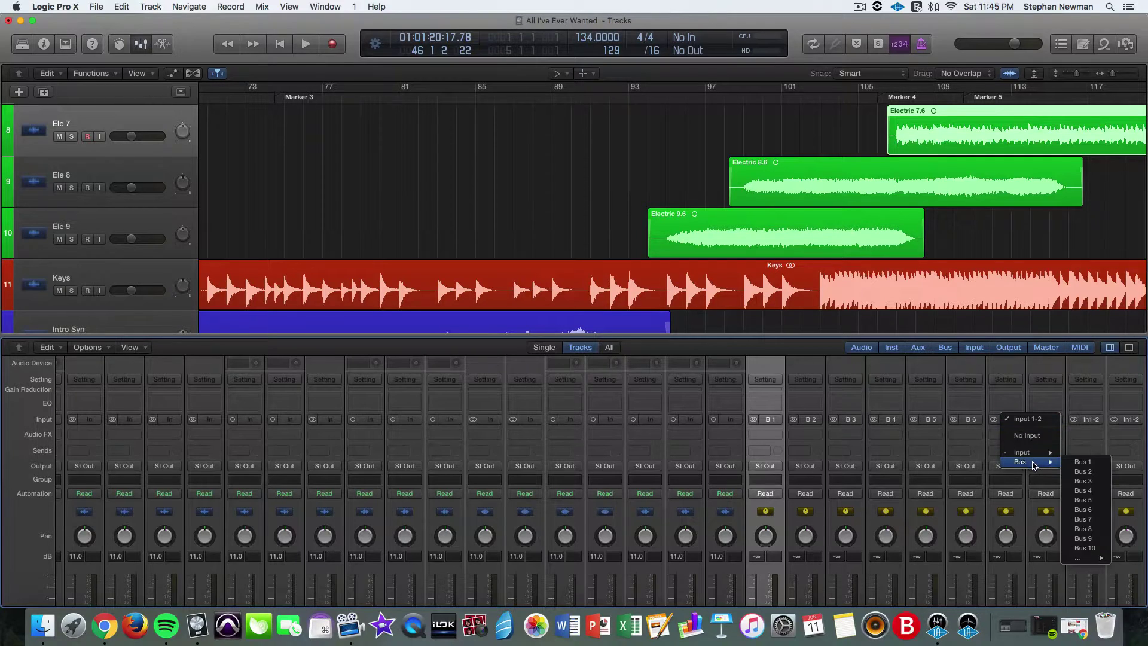
click(1080, 520)
click(1053, 419)
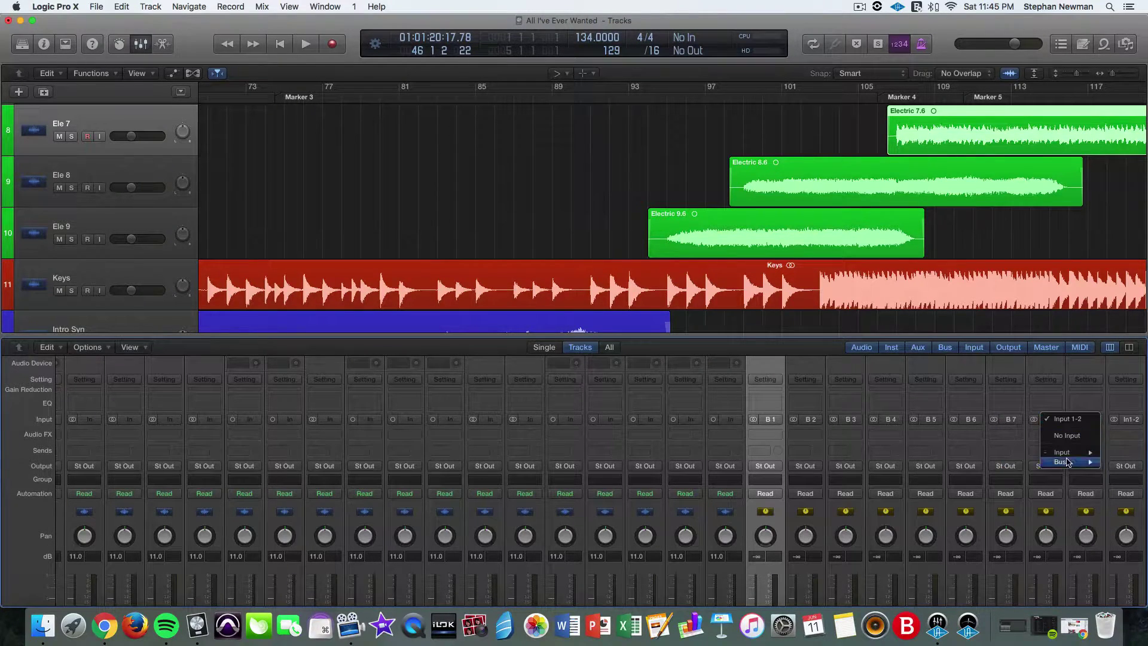
mouse_move(1070, 462)
click(1020, 528)
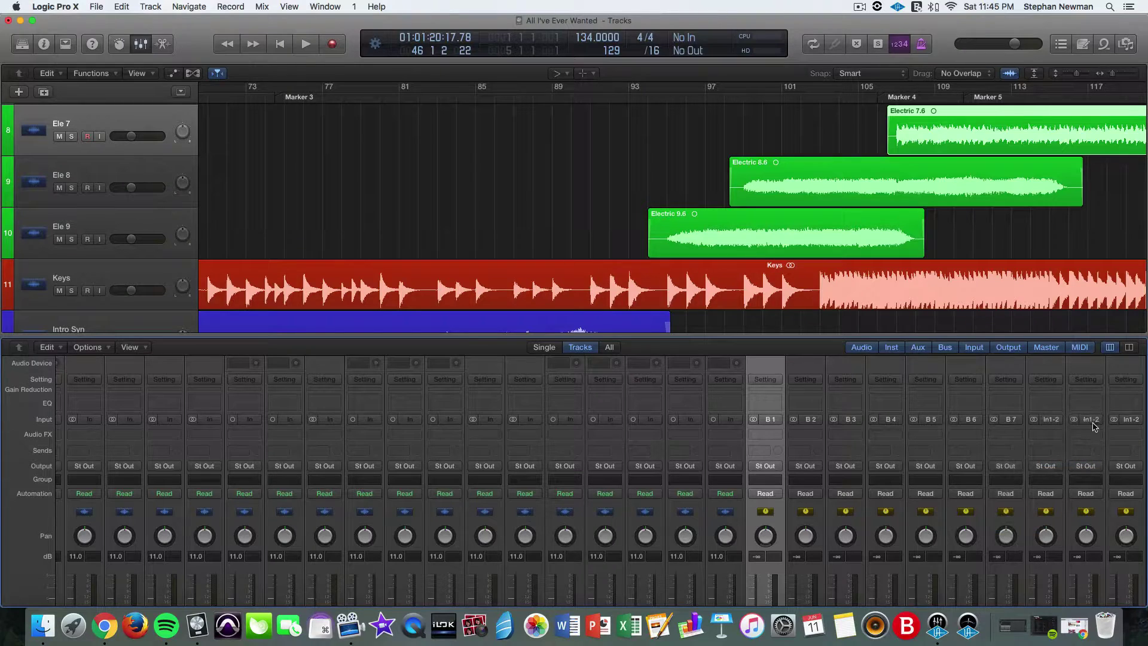
- Set Aux 9's input to Bus 9 and Aux 10's input to Bus 10
click(1093, 419)
mouse_move(1102, 463)
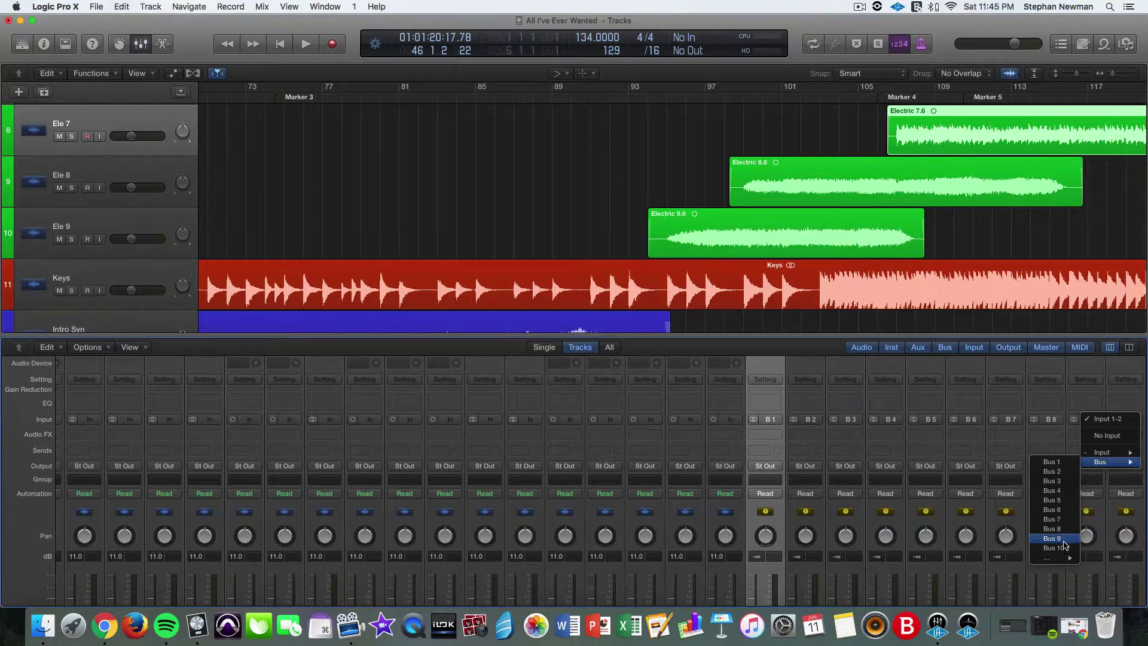
click(1065, 540)
click(1130, 420)
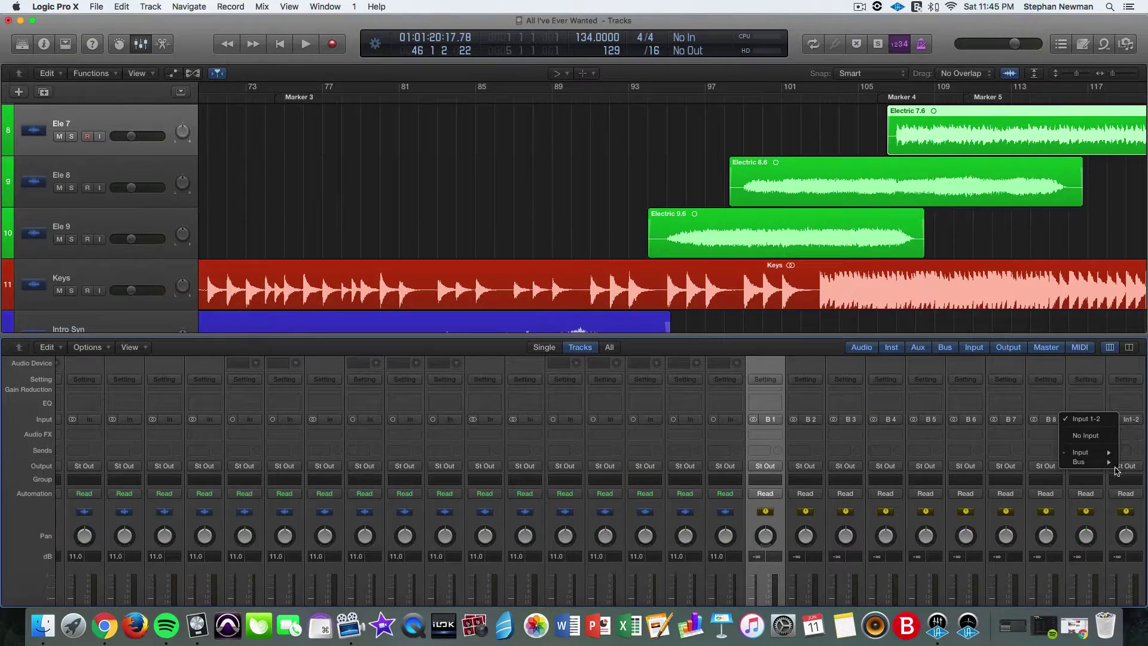
mouse_move(1106, 462)
click(1052, 547)
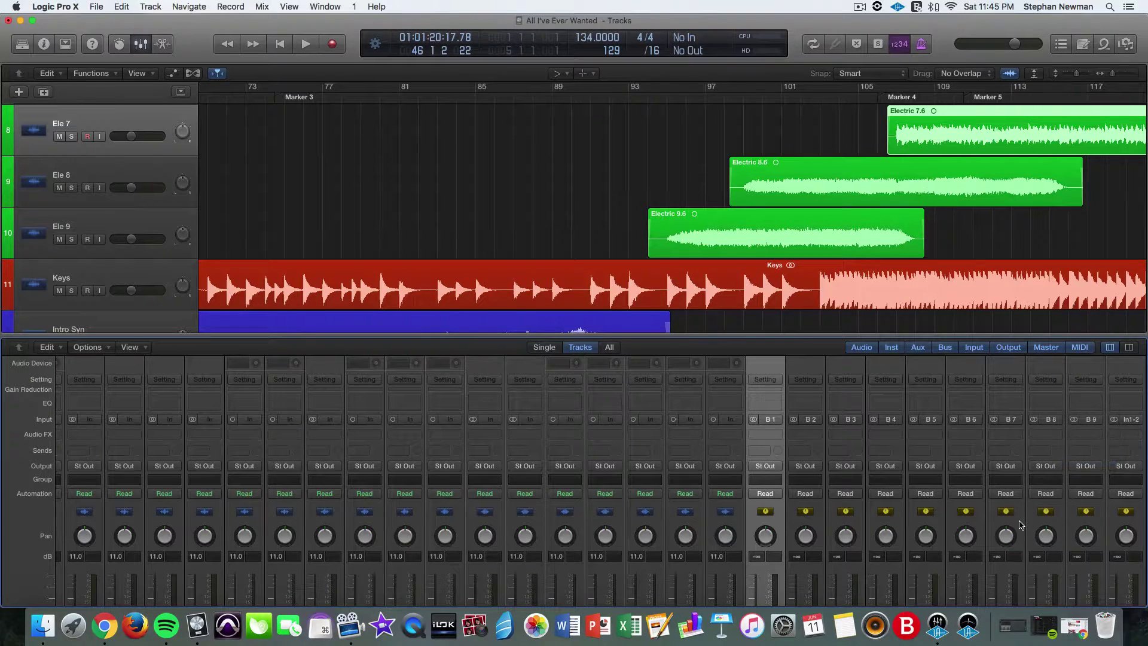
- Name the first four aux channels GTR, Syn, Kick and Snare
scroll(873, 571, down, 3)
scroll(724, 485, right, 5)
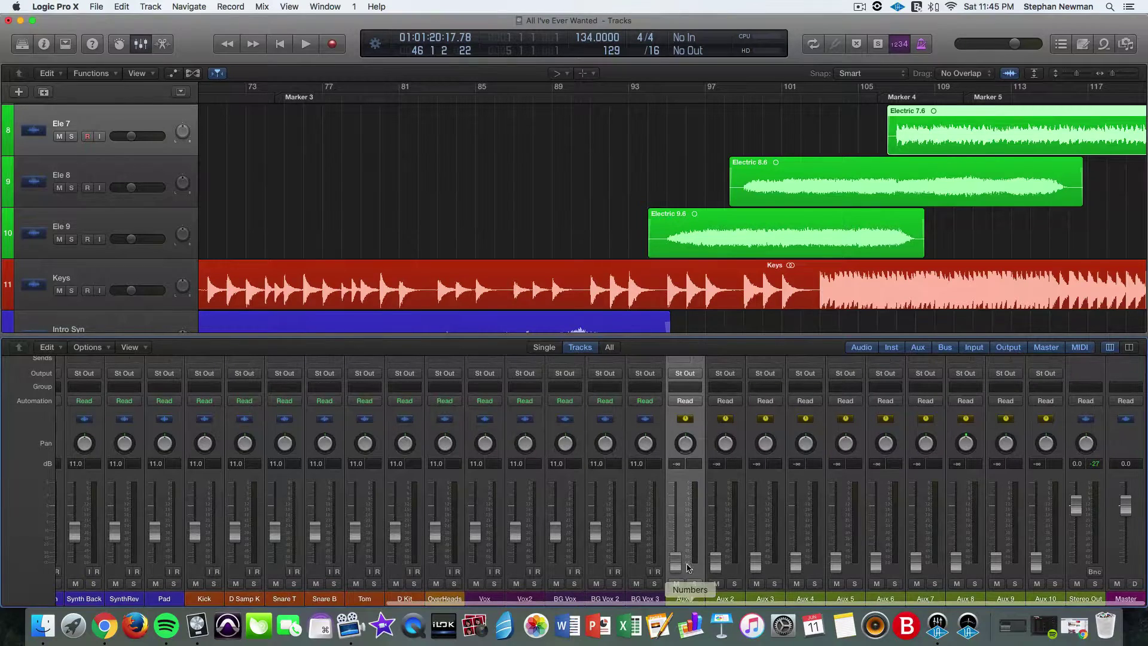
double_click(687, 600)
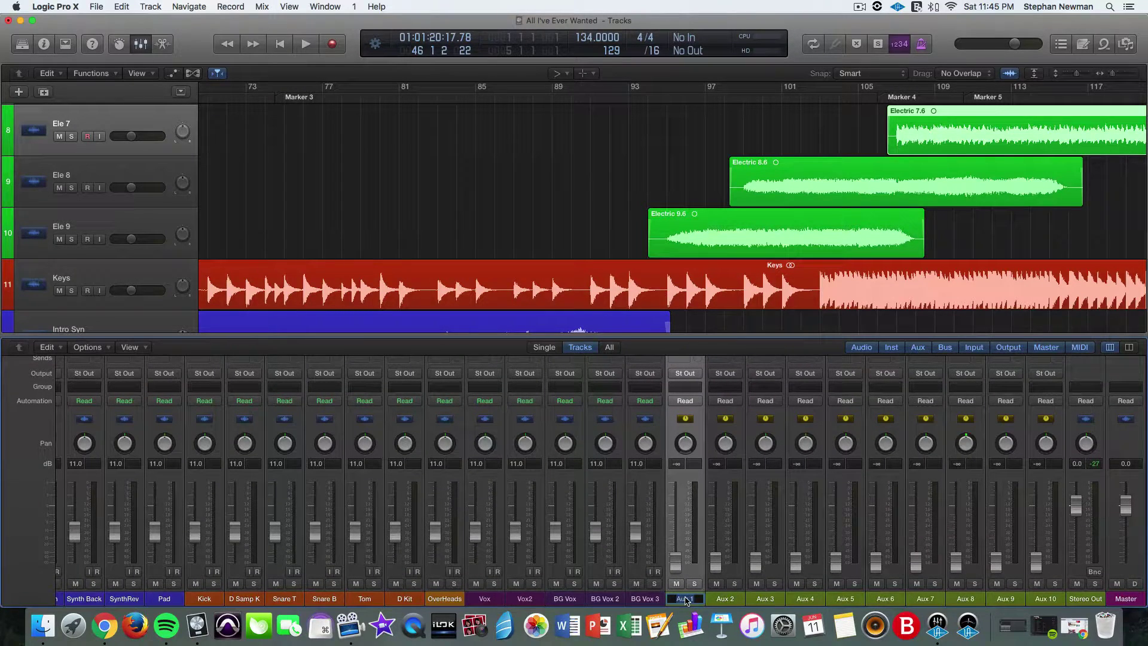
text(GTR)
key(Tab)
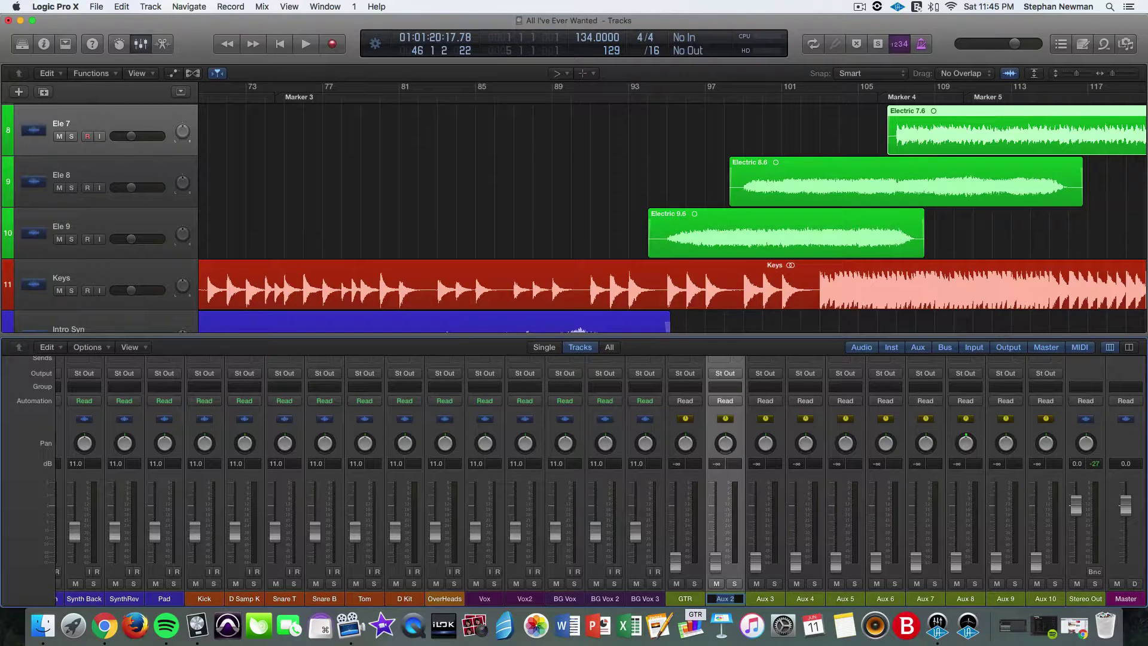
text(n)
key(Tab)
text(Ki)
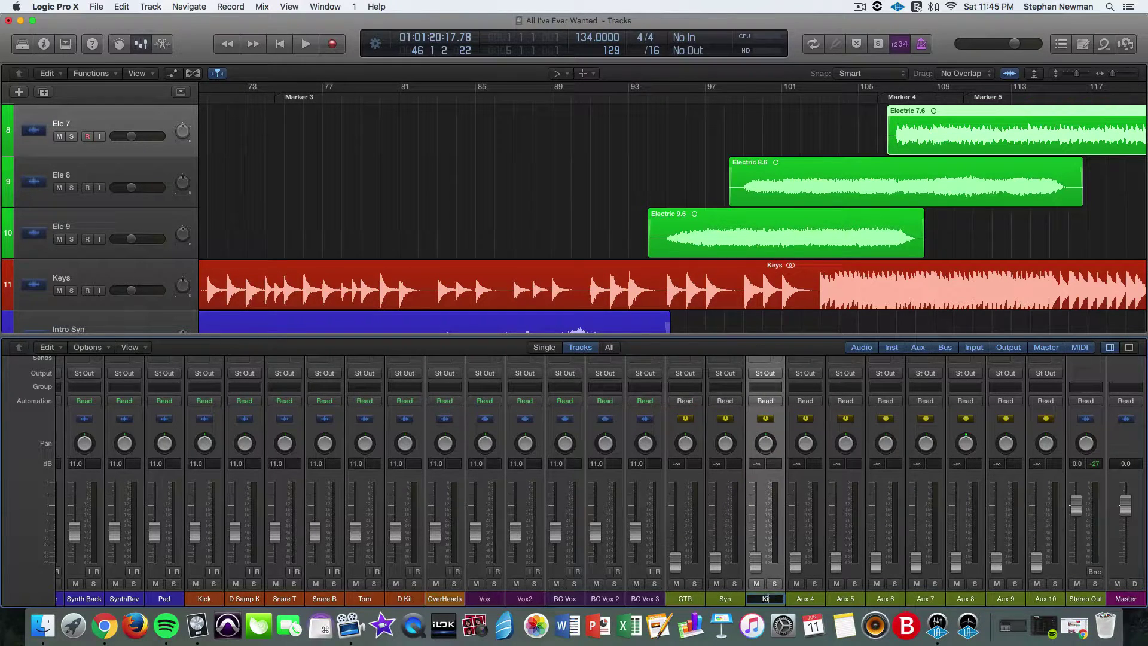
text(ck)
key(Tab)
text(Snare)
key(Tab)
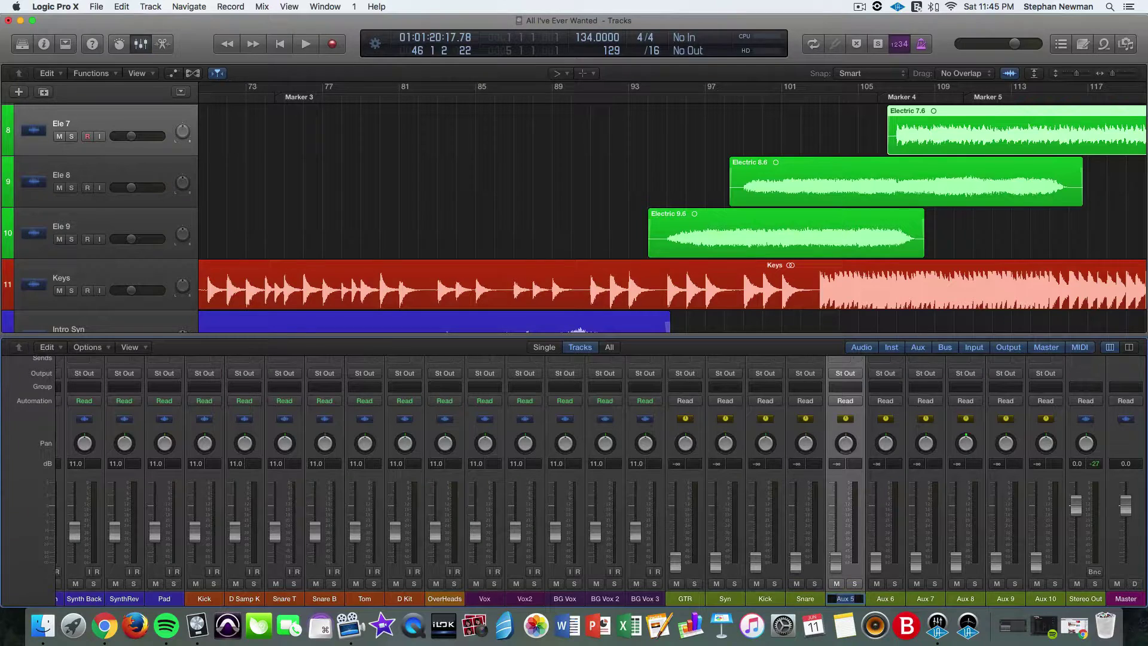
- Name the next aux channels Drum Bus, L Vox, BGV, Vox Bus and Master
text(Drum Bus)
key(Tab)
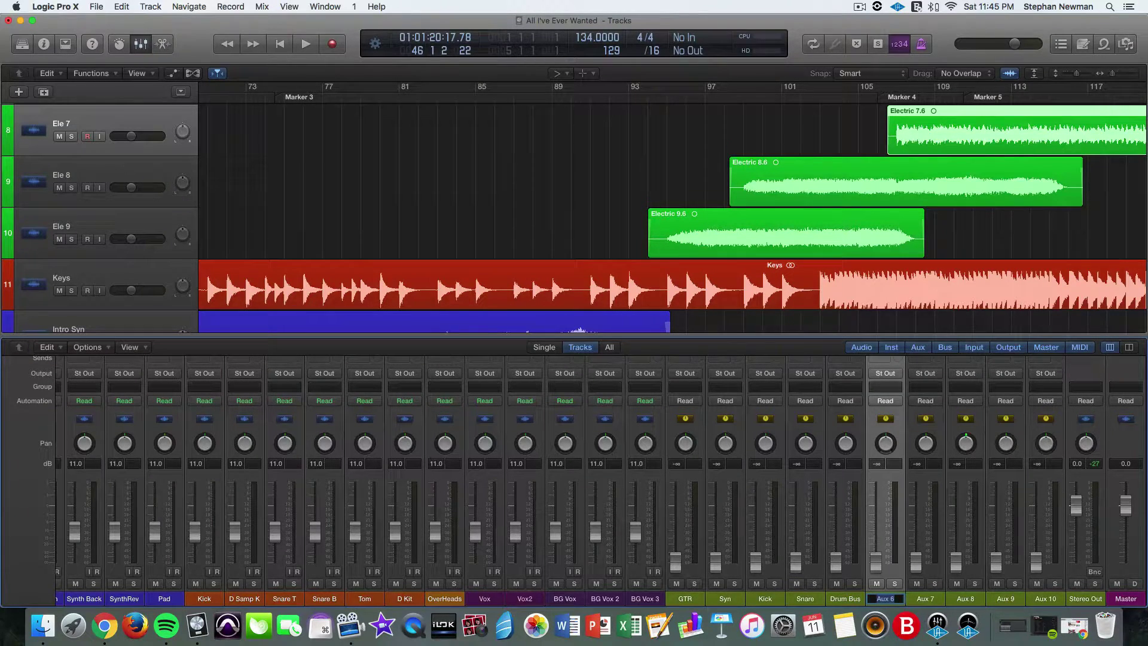
text(L Vox)
key(Tab)
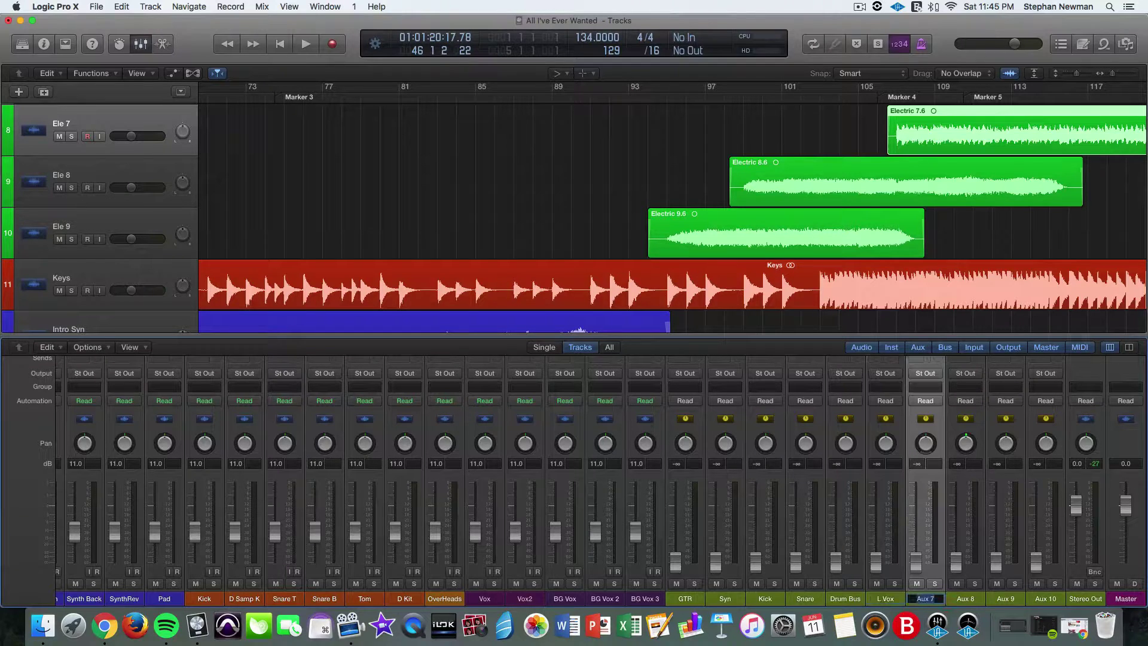
text(BGV)
key(Tab)
text(Vox Bus)
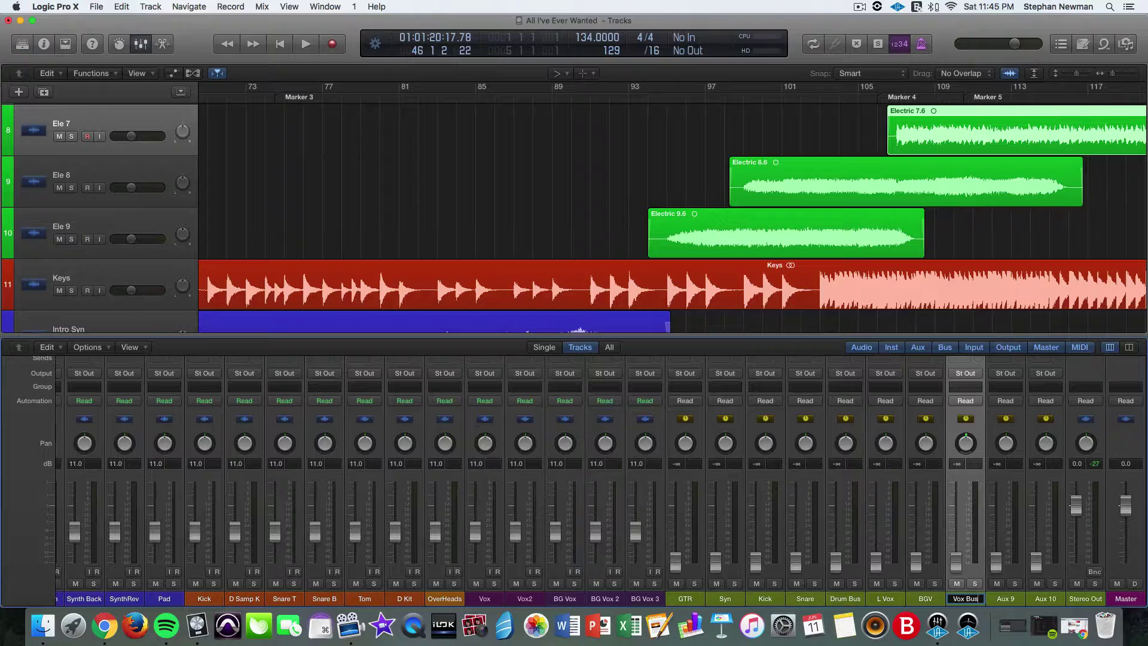
key(Tab)
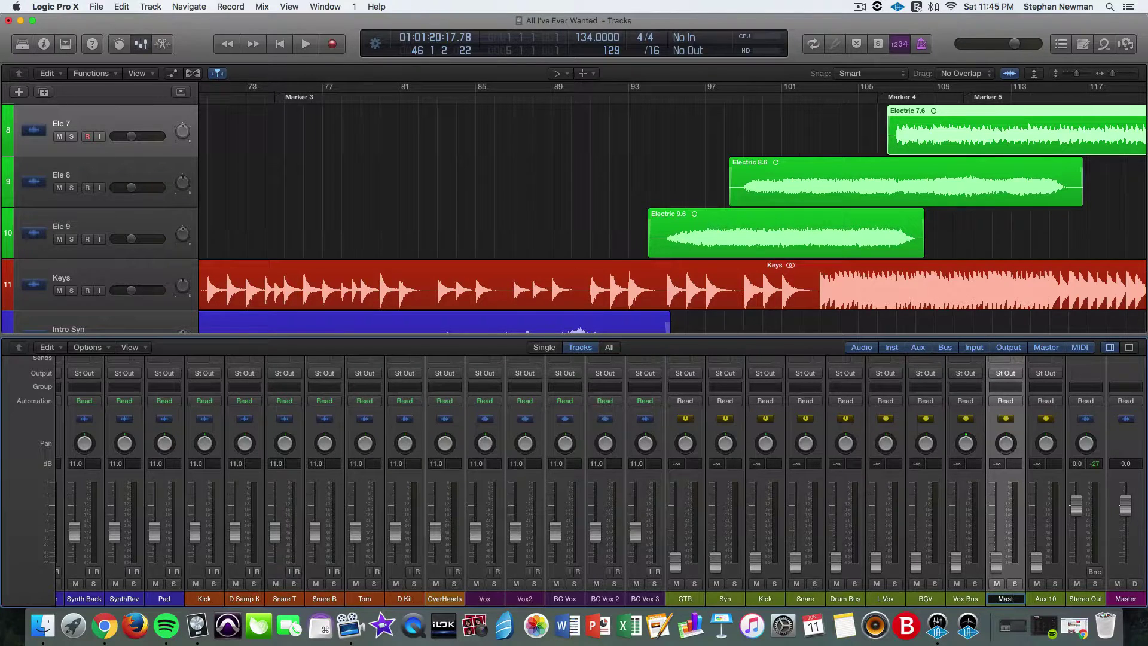
text(Master)
key(Return)
click(1050, 603)
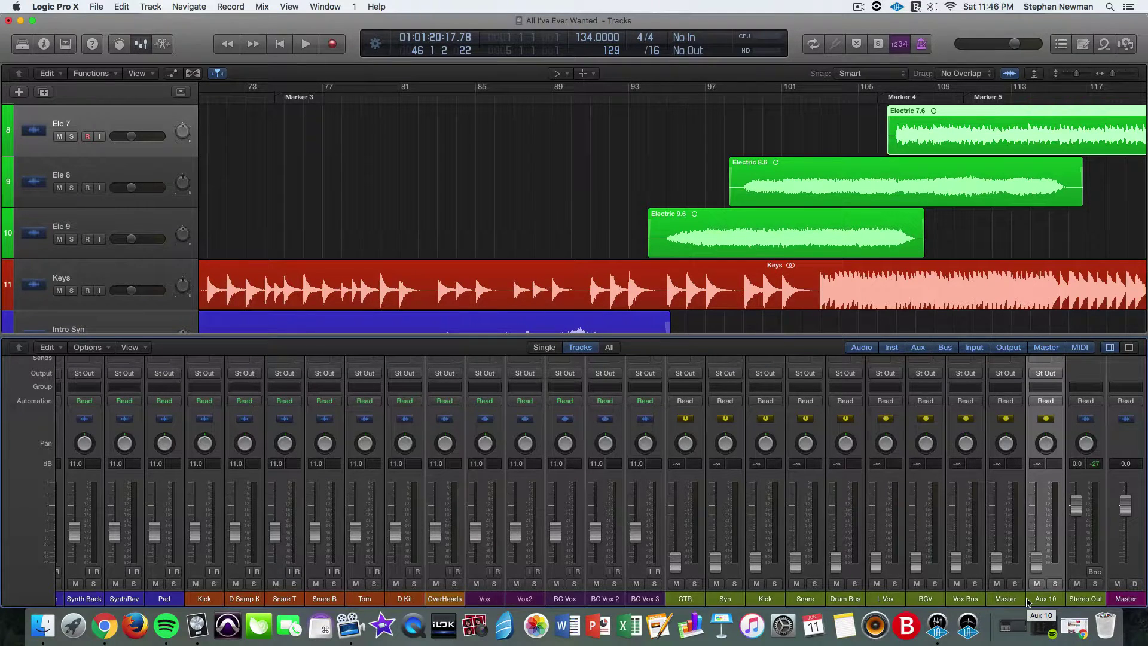
- Select the Bass channel and check its output routing options
scroll(565, 468, left, 5)
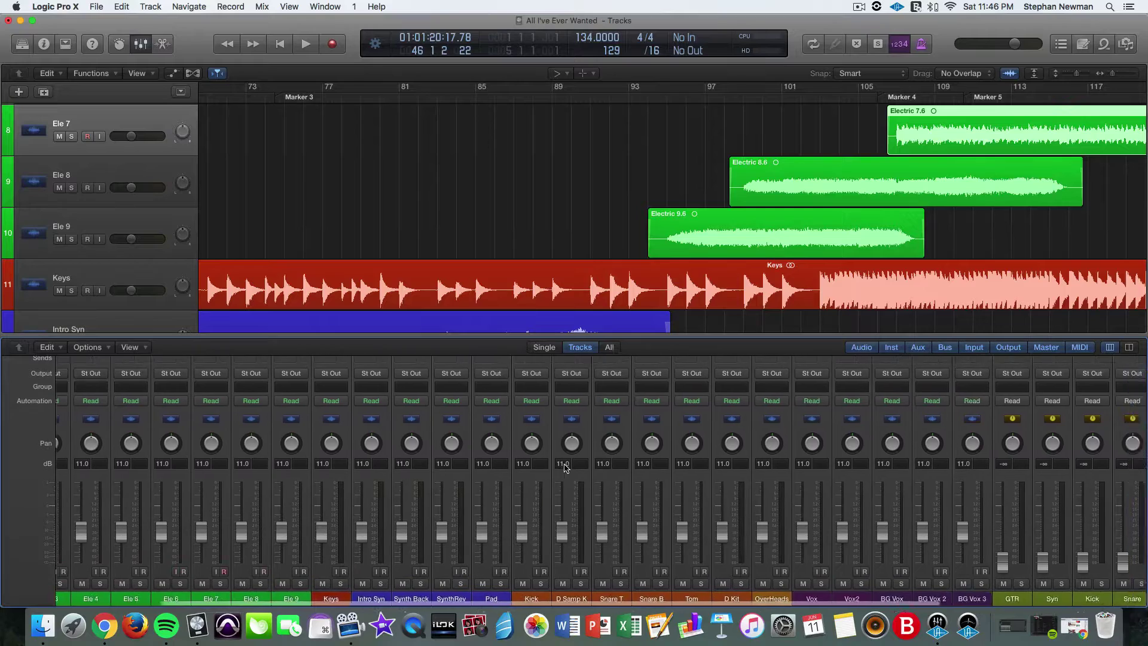
scroll(566, 468, left, 3)
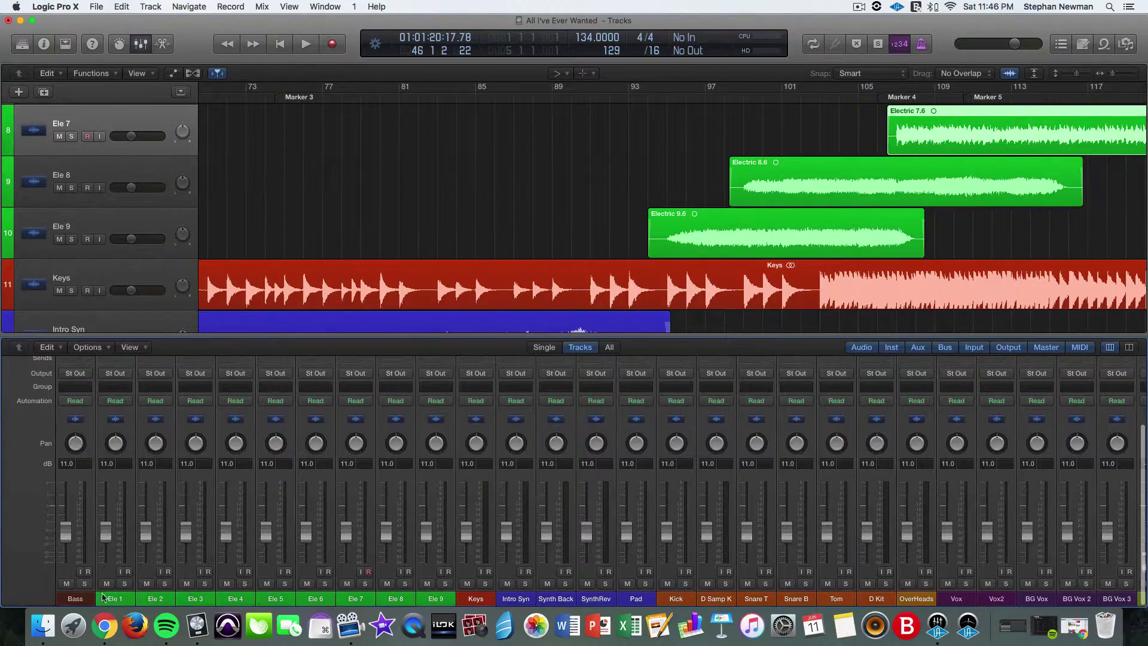
click(82, 600)
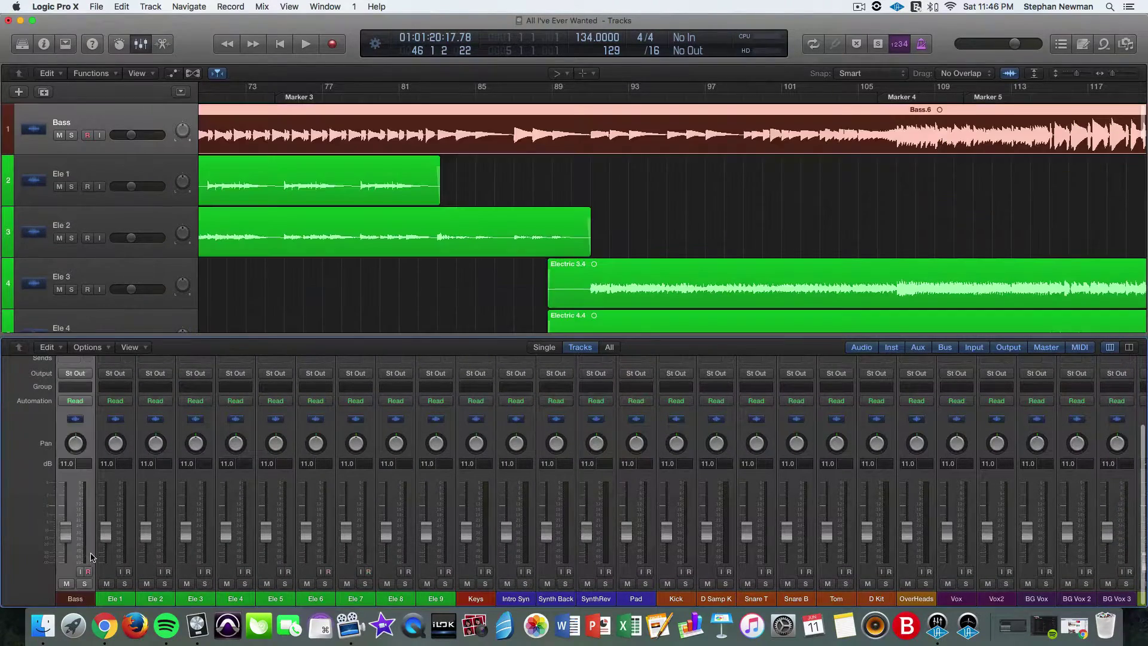
click(87, 376)
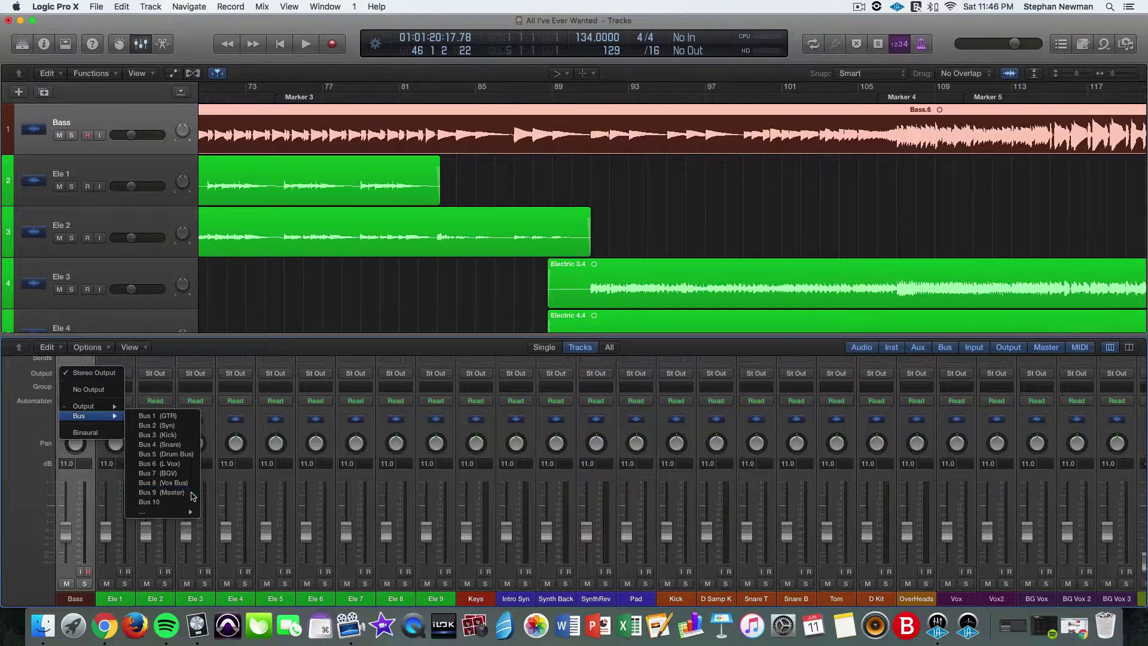
key(Escape)
- Route Ele 1–Ele 9 to Bus 1 (GTR) and Keys to Bus 9 (Master)
click(444, 598)
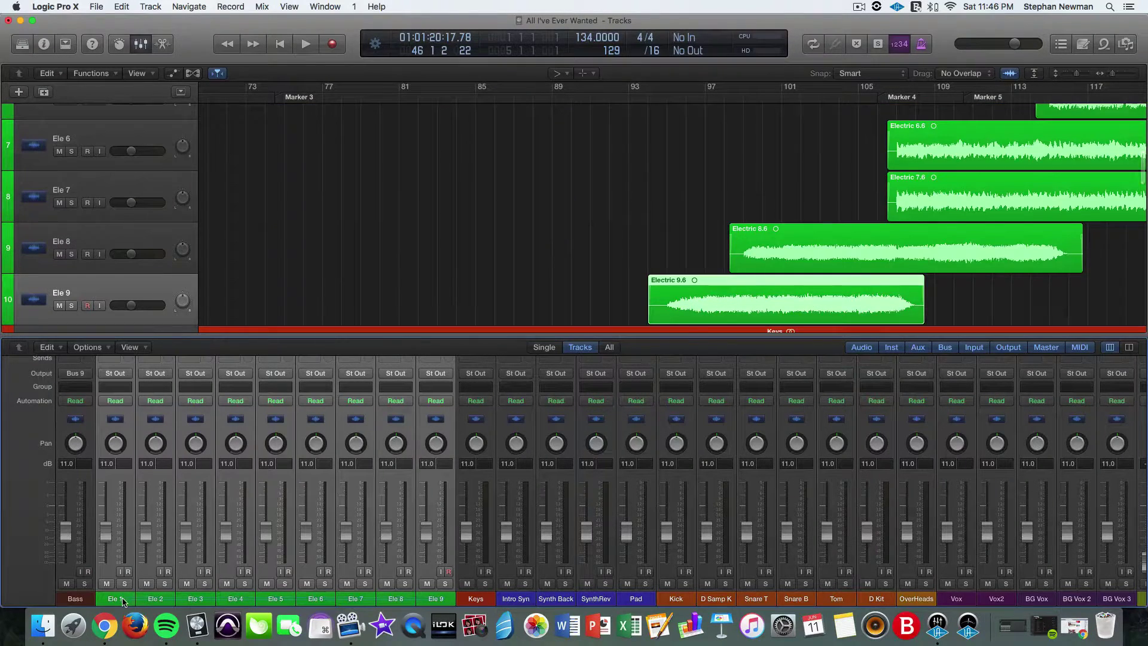
click(439, 375)
mouse_move(455, 436)
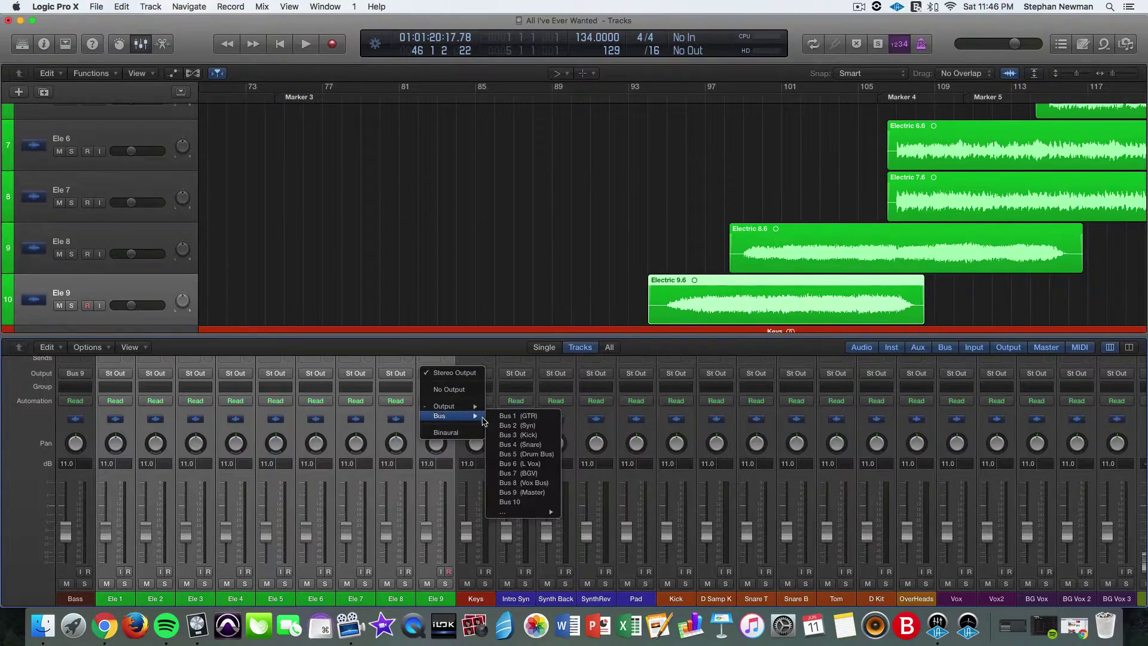
click(520, 416)
click(478, 598)
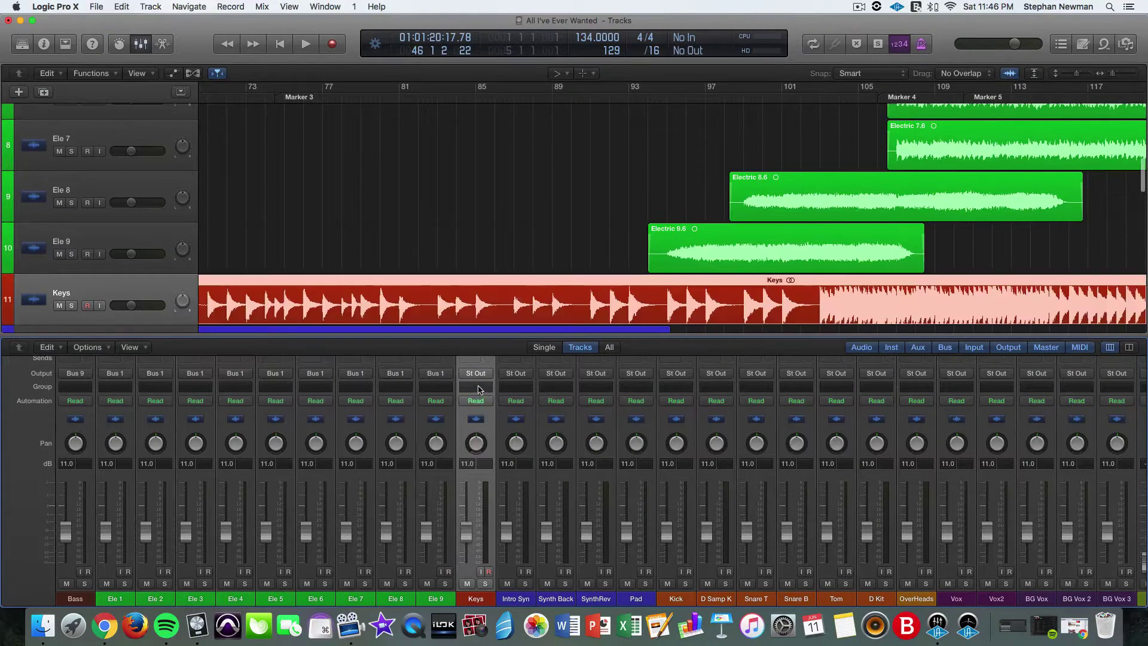
click(476, 373)
mouse_move(494, 421)
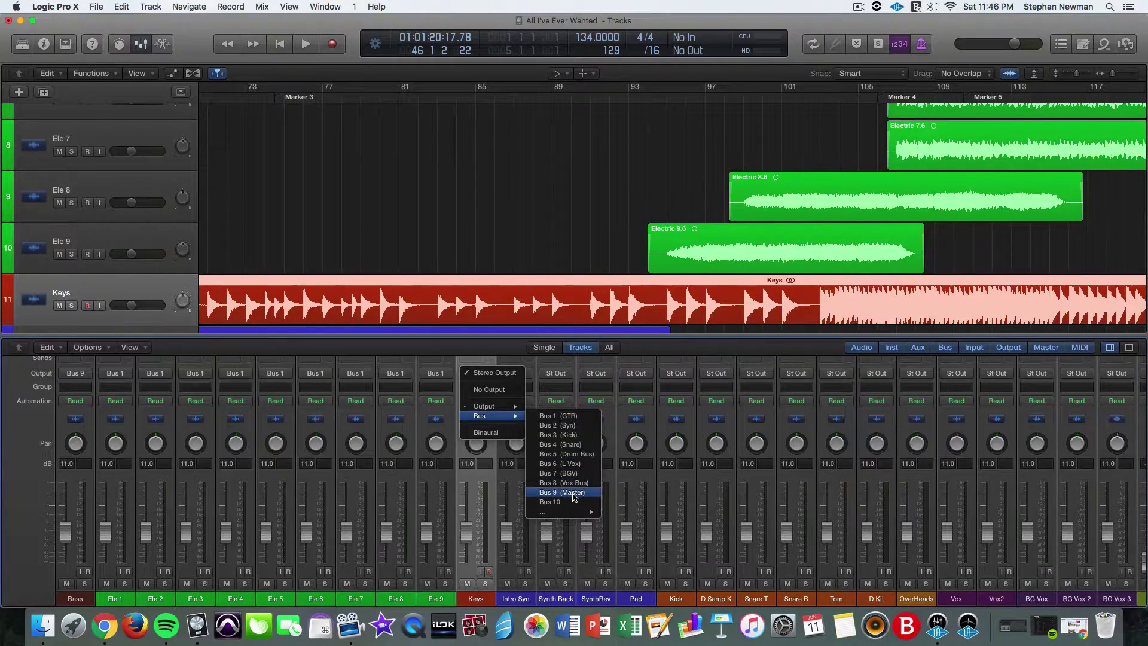
click(562, 501)
- Route Intro Syn through Pad to Bus 2 (Syn), and Kick and D Samp K to Bus 3 (Kick)
click(636, 598)
shift+click(534, 600)
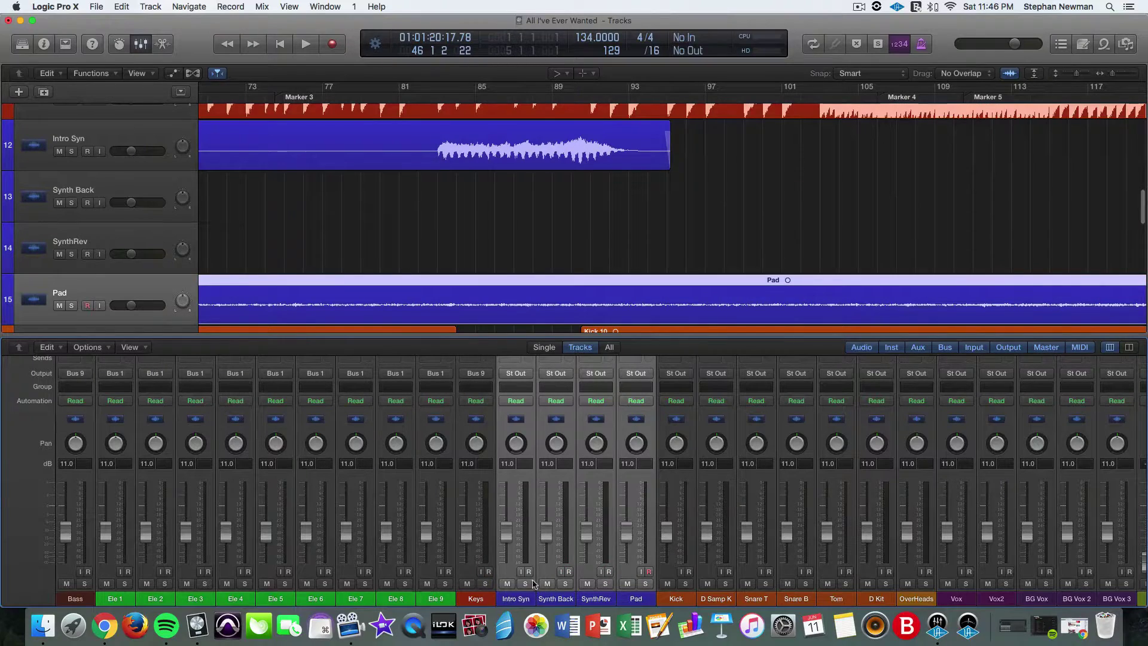
click(640, 374)
mouse_move(658, 417)
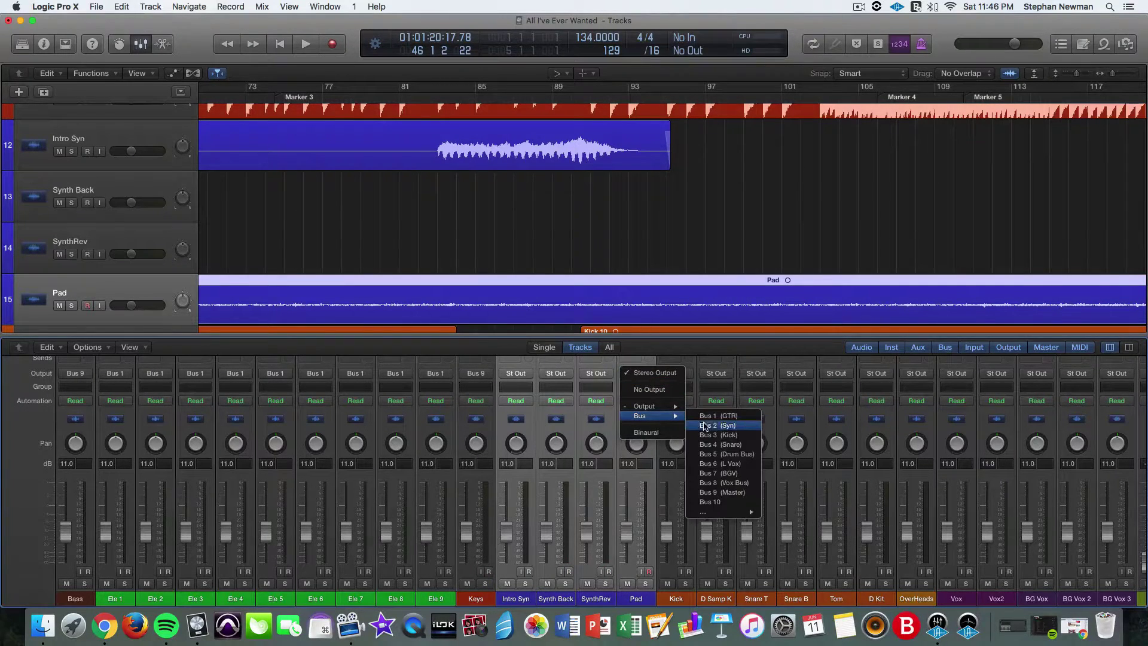
click(717, 425)
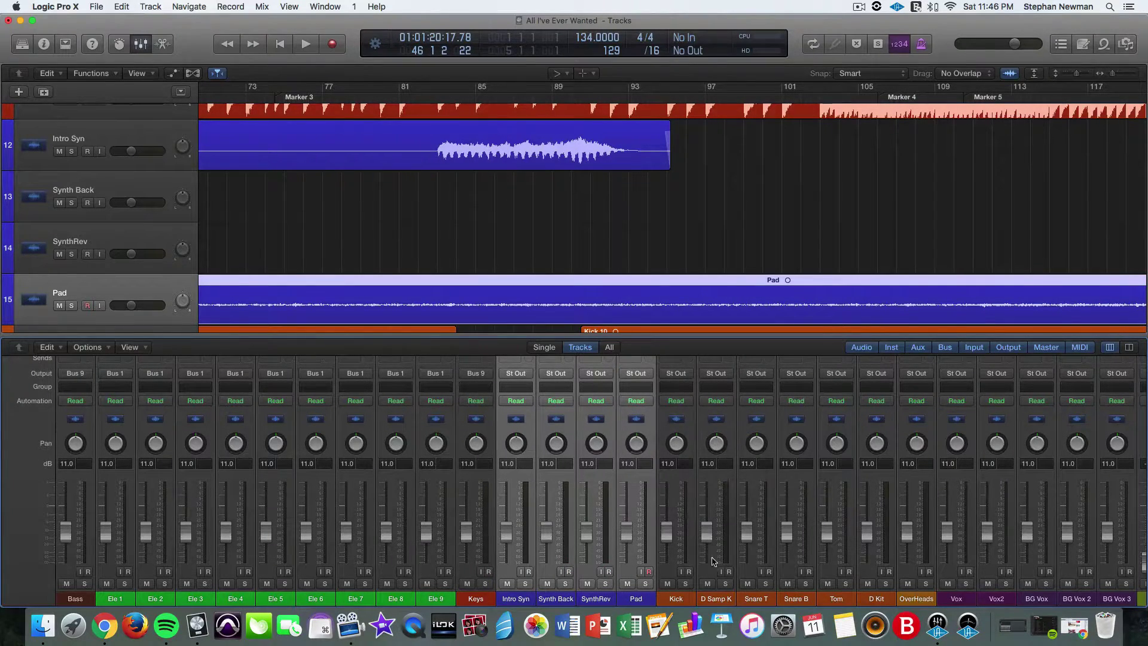
click(676, 598)
shift+click(716, 598)
click(716, 374)
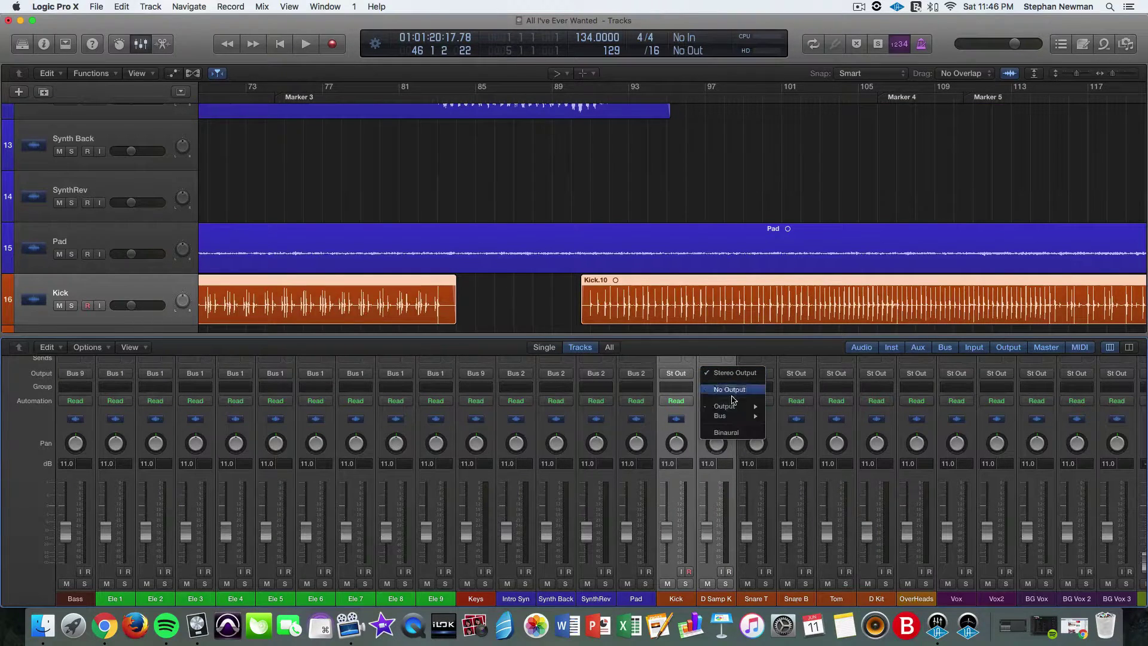
mouse_move(738, 416)
click(795, 435)
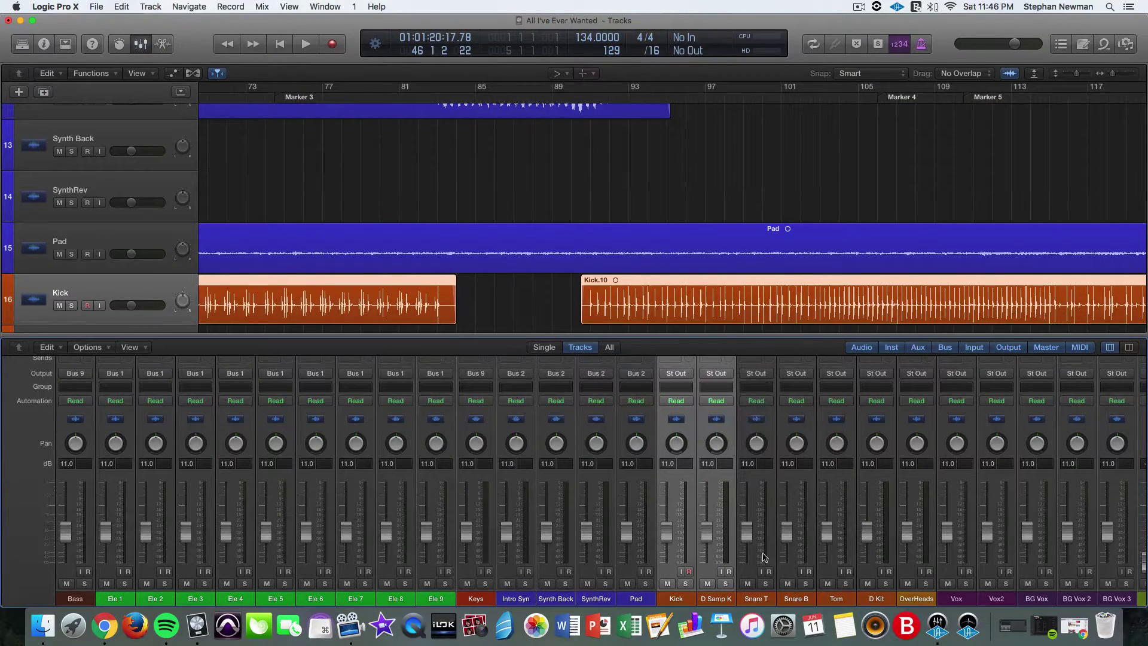
- Route Snare T and Snare B to Bus 4, and Tom through OverHeads to Bus 5 (Drum Bus)
click(757, 598)
shift+click(796, 599)
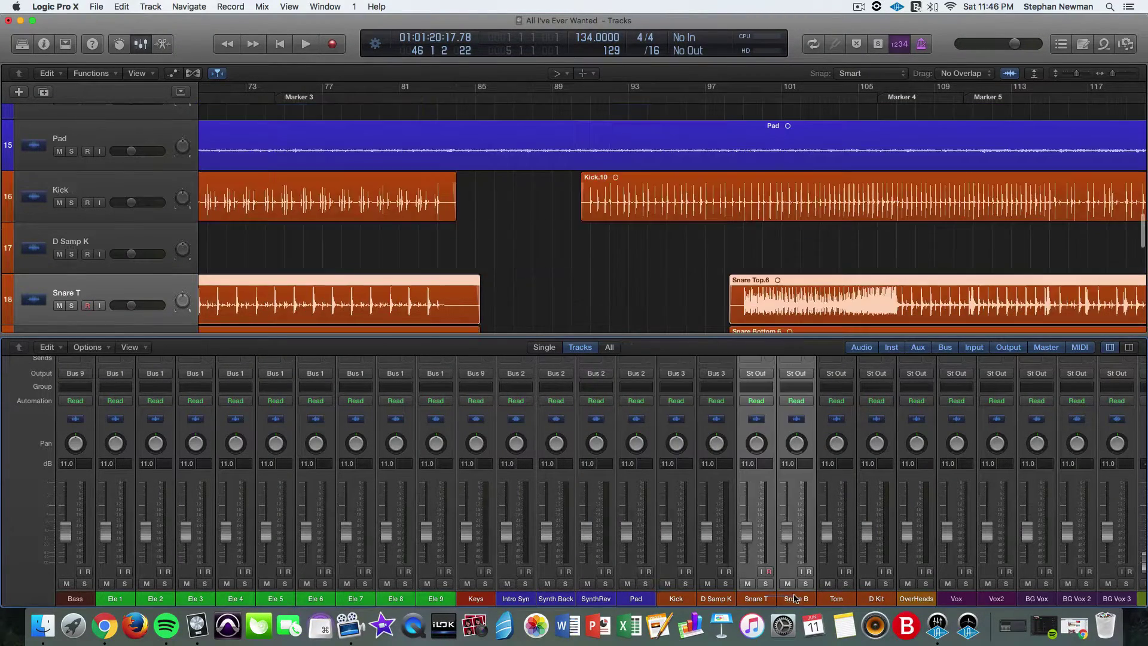
click(796, 374)
mouse_move(814, 417)
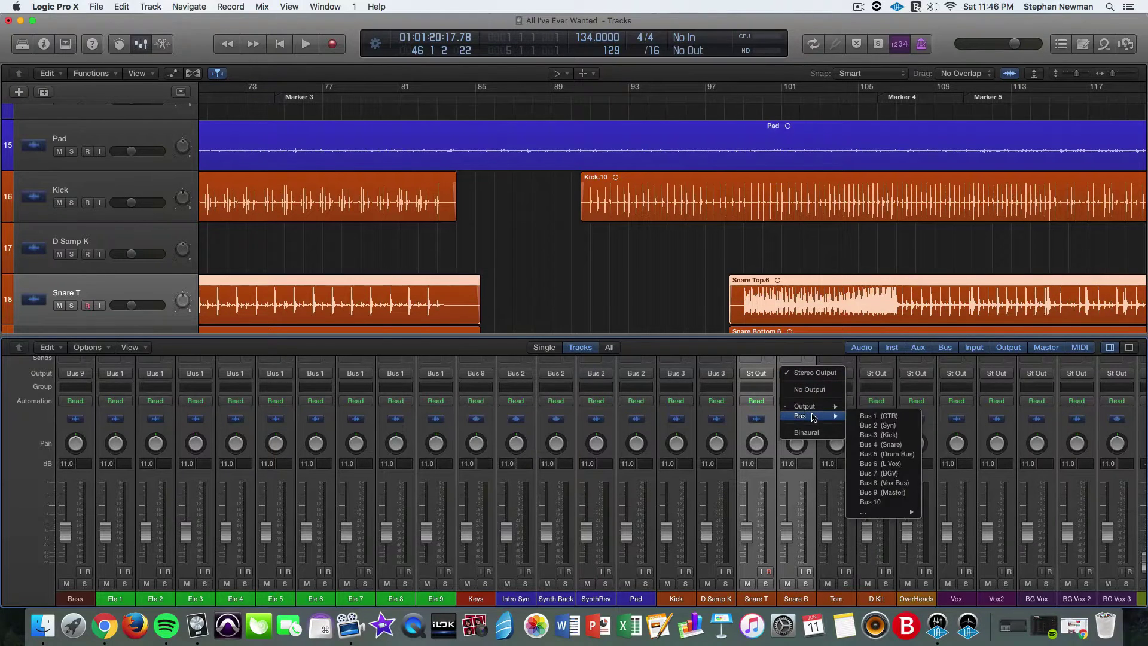
click(880, 444)
click(840, 600)
shift+click(912, 598)
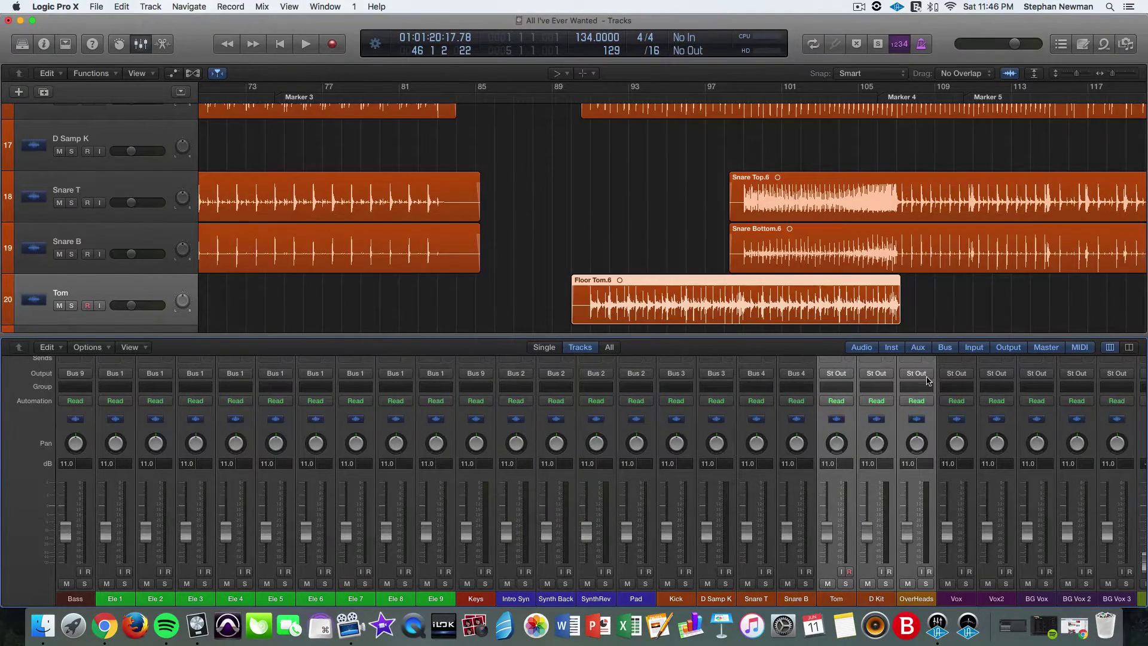
click(926, 378)
mouse_move(936, 419)
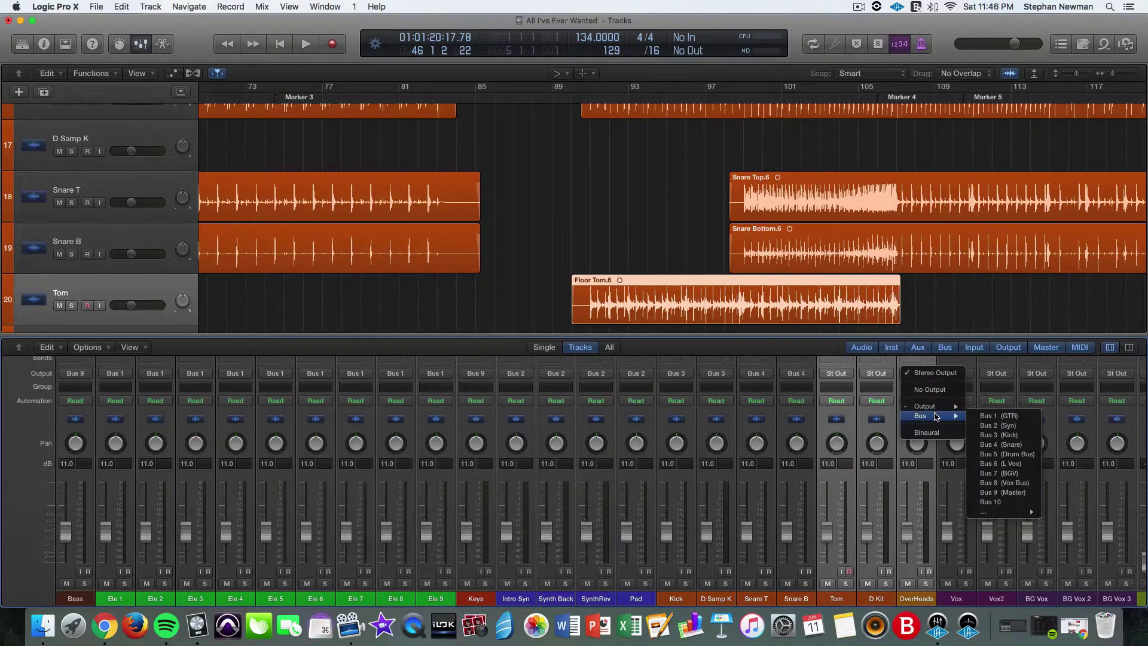
click(1005, 458)
- Route Vox and Vox2 to Bus 6 (L Vox), and BG Vox 1–3 to Bus 7 (BGV)
click(957, 601)
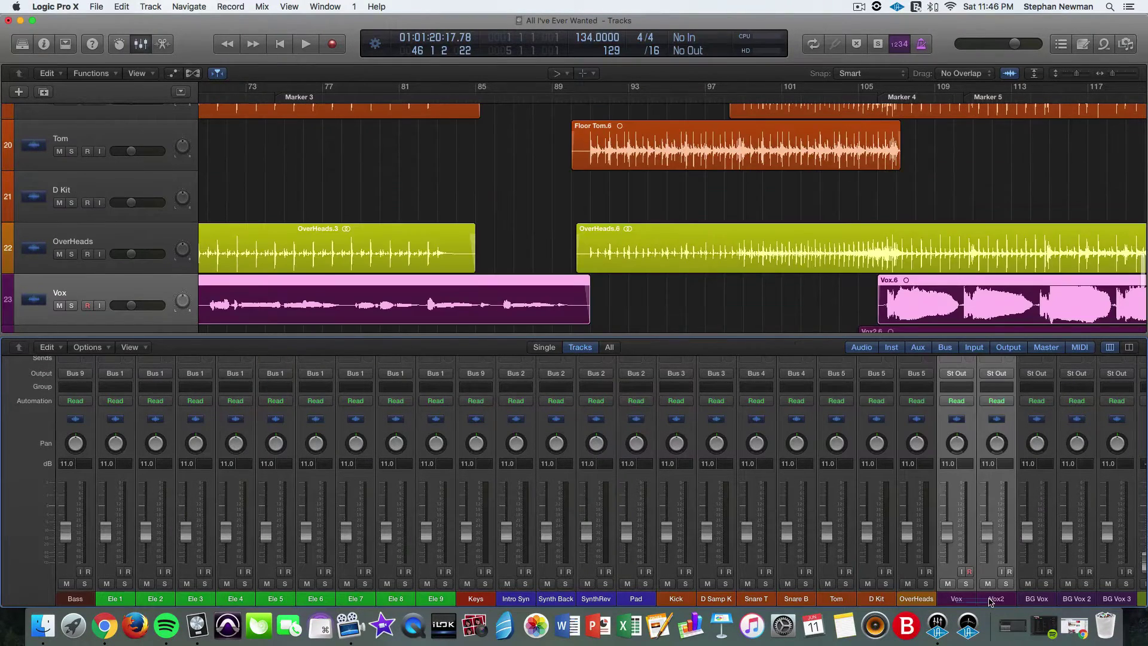
click(997, 373)
mouse_move(1006, 412)
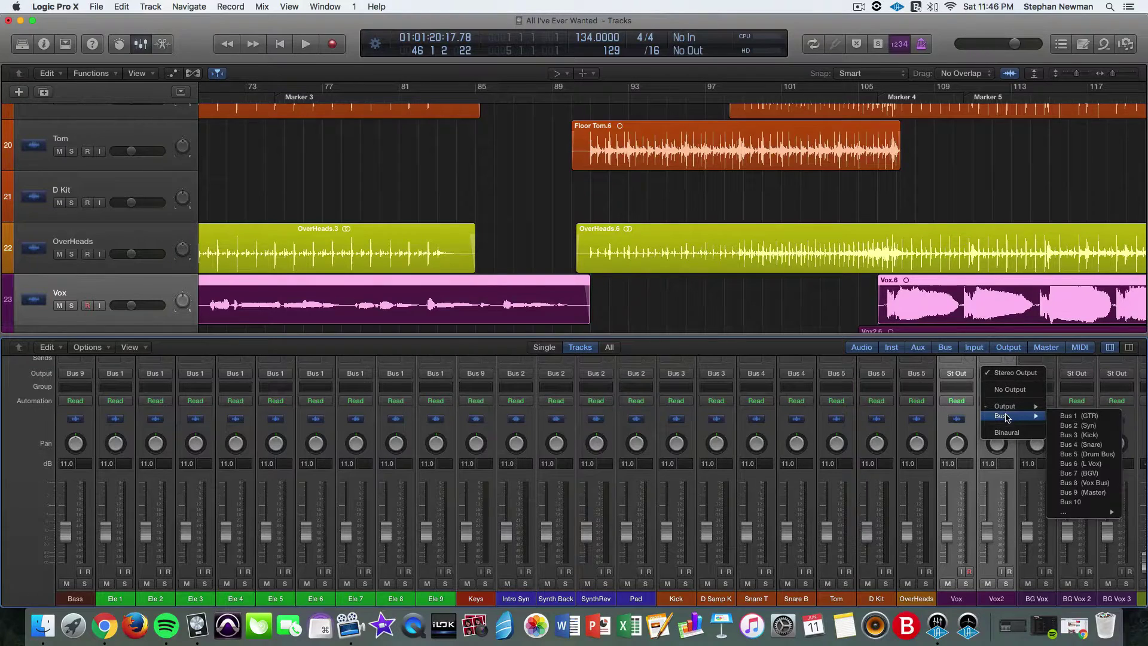
click(1075, 467)
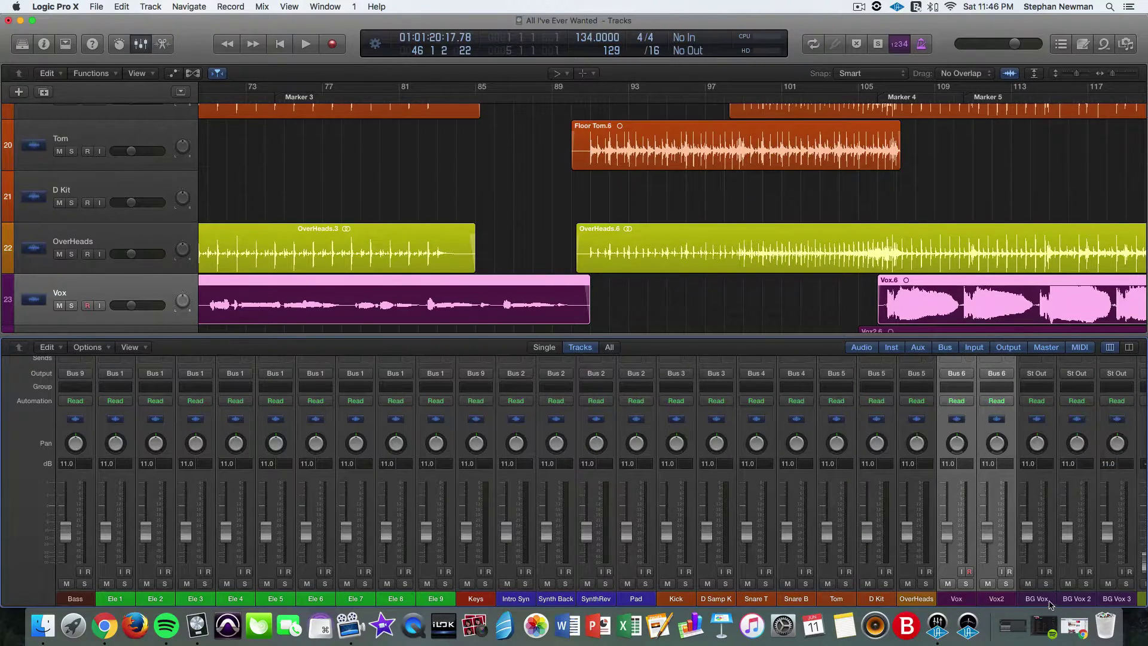
click(1048, 604)
shift+click(1106, 600)
click(1114, 374)
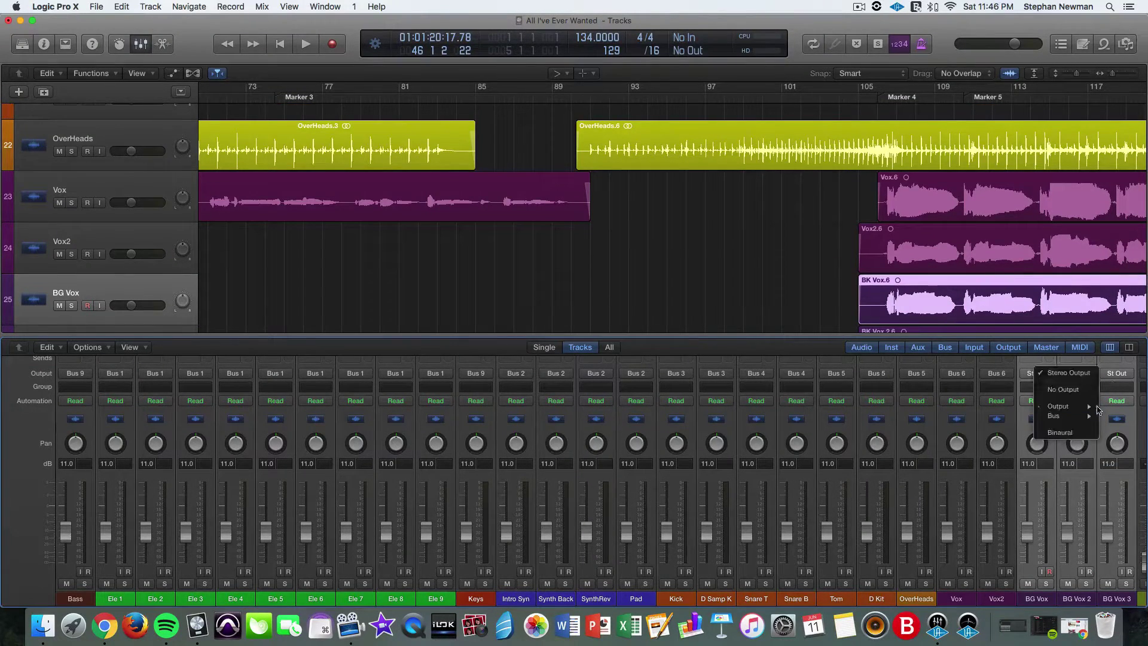
mouse_move(1074, 415)
click(1020, 479)
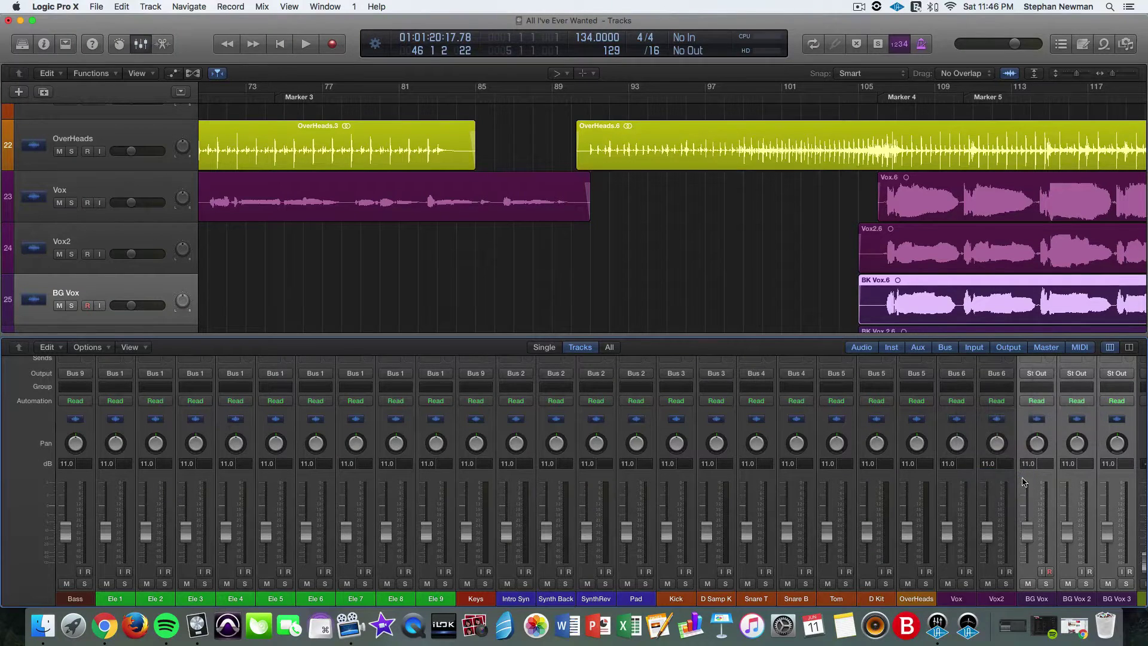
- Route the GTR, Syn, Drum Bus and Vox Bus auxes to Bus 9 (Master)
scroll(897, 472, right, 10)
scroll(821, 463, left, 5)
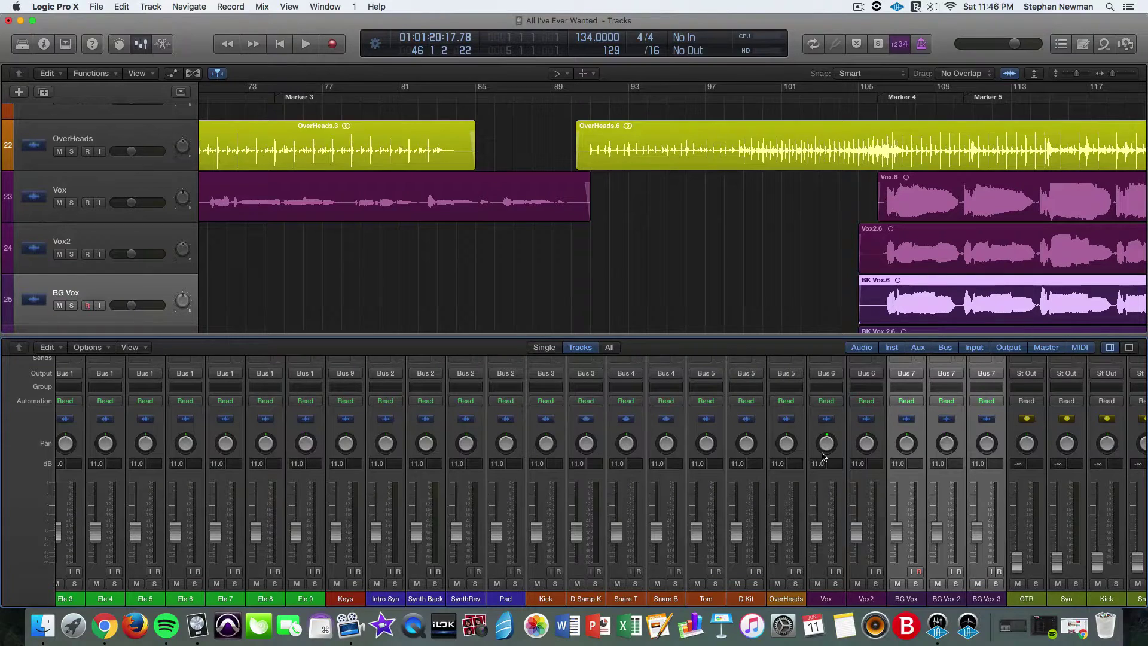
scroll(824, 461, right, 5)
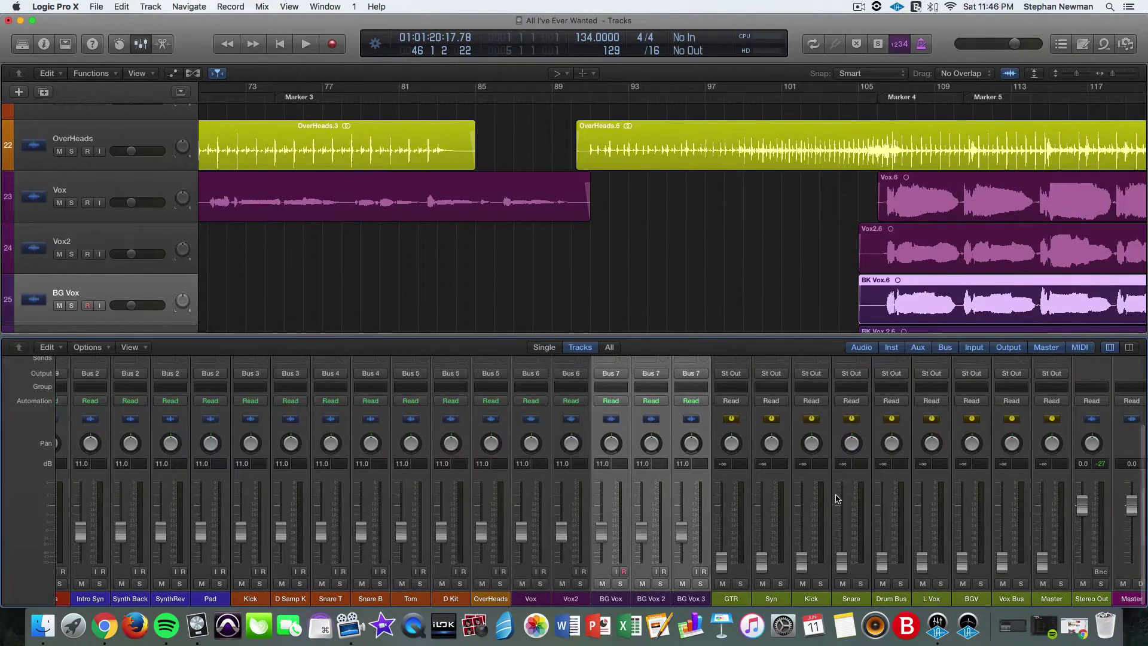
drag(735, 600, 760, 603)
click(741, 605)
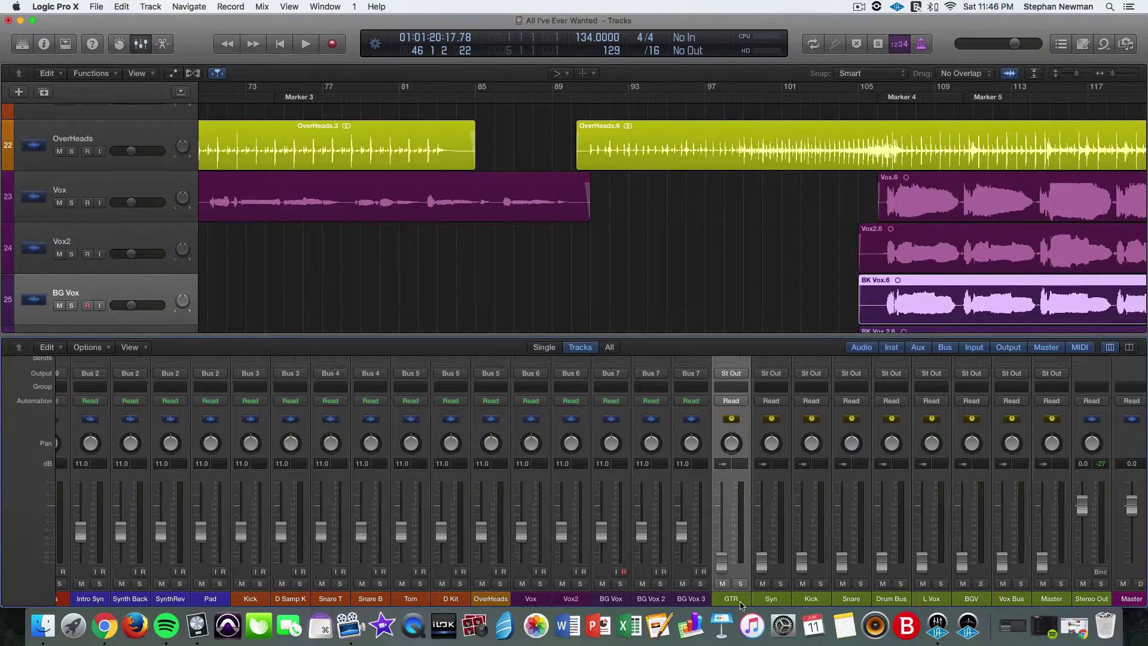
drag(744, 604, 772, 604)
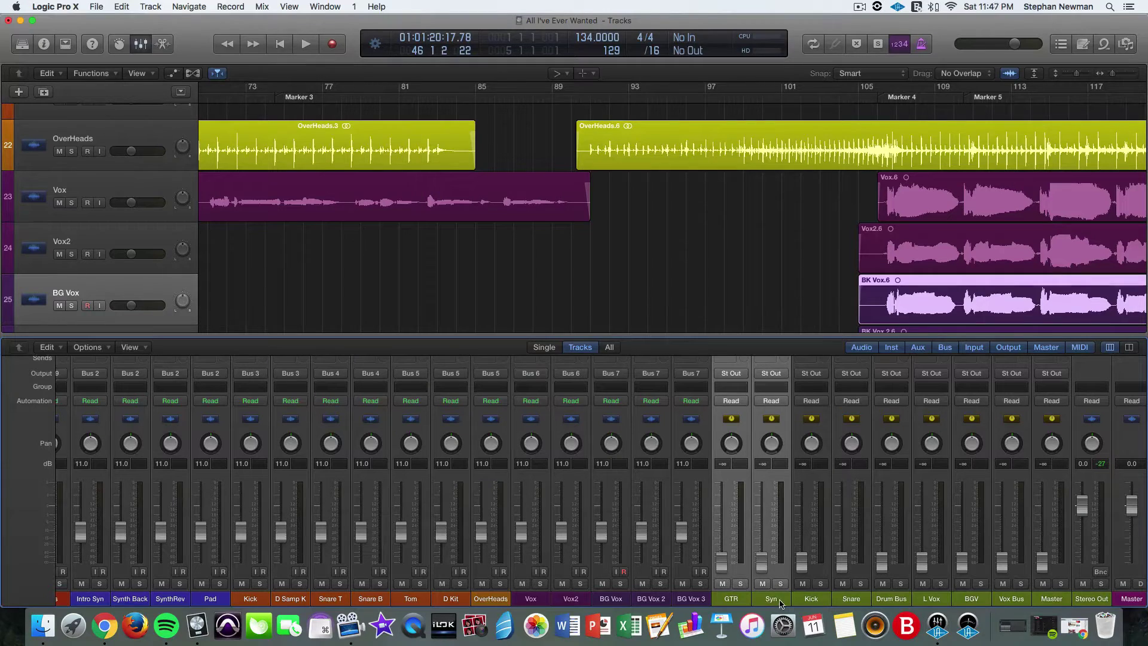
shift+click(886, 601)
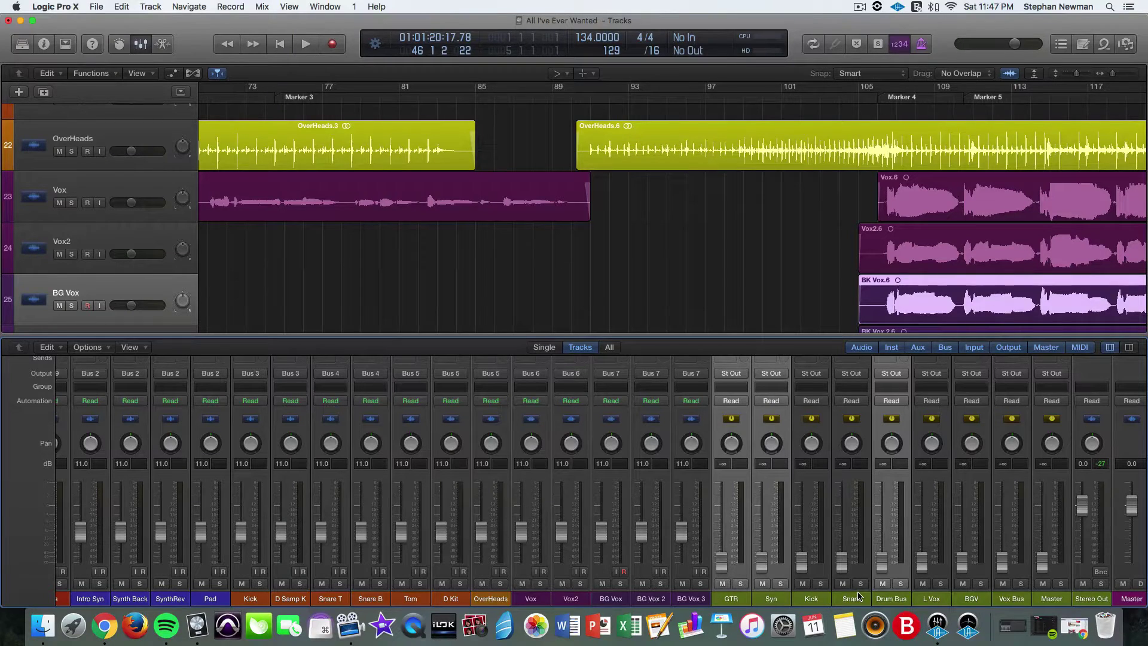
shift+click(1015, 599)
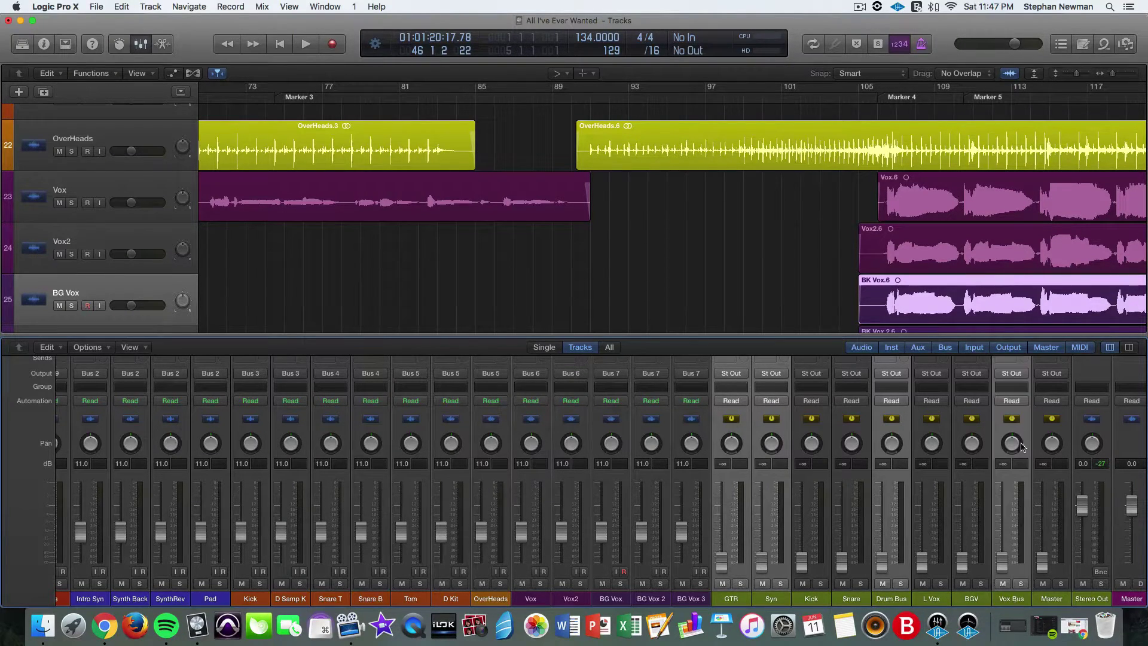
click(1012, 374)
mouse_move(1017, 415)
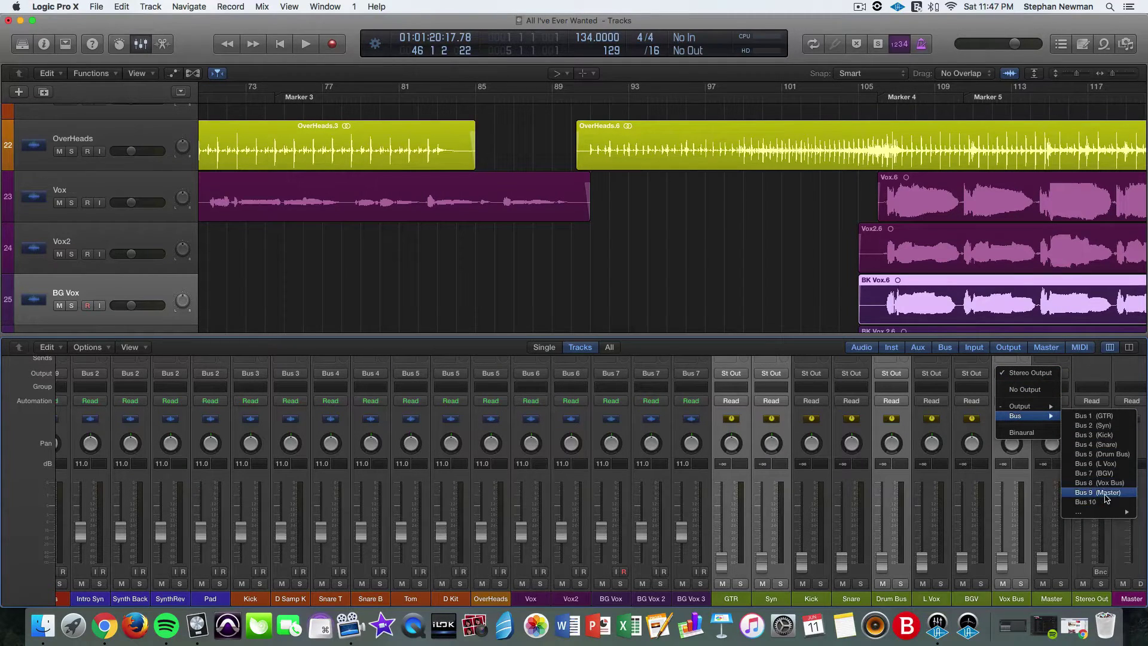
click(1104, 493)
- Route the Kick and Snare auxes into Bus 5 (Drum Bus)
click(812, 599)
shift+click(852, 599)
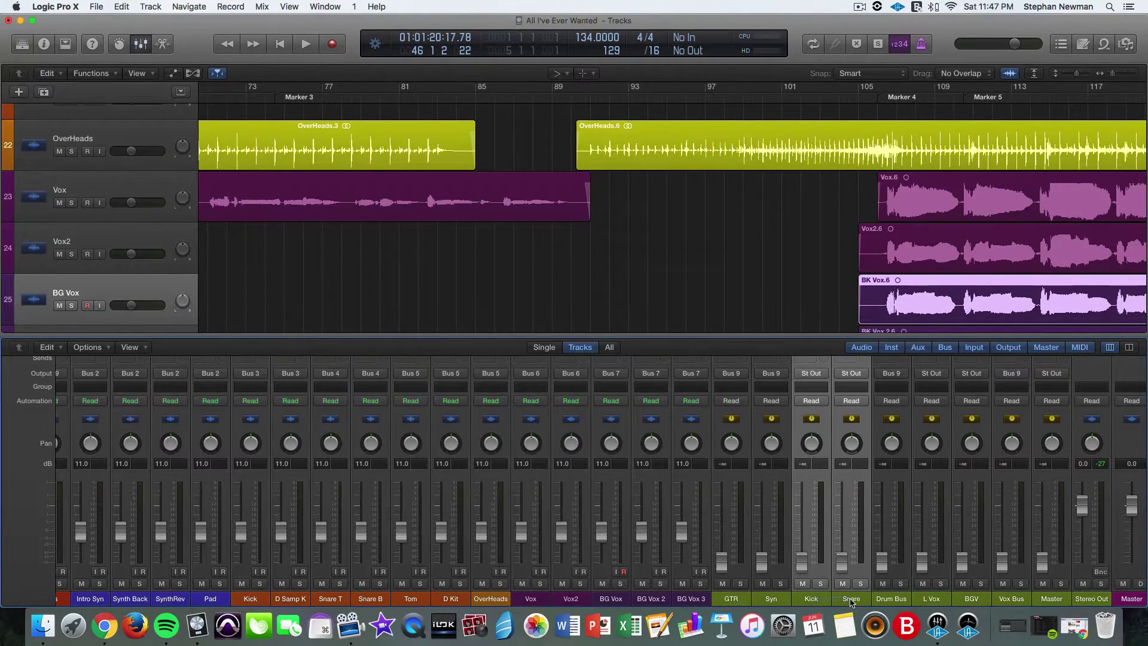
click(853, 373)
mouse_move(872, 416)
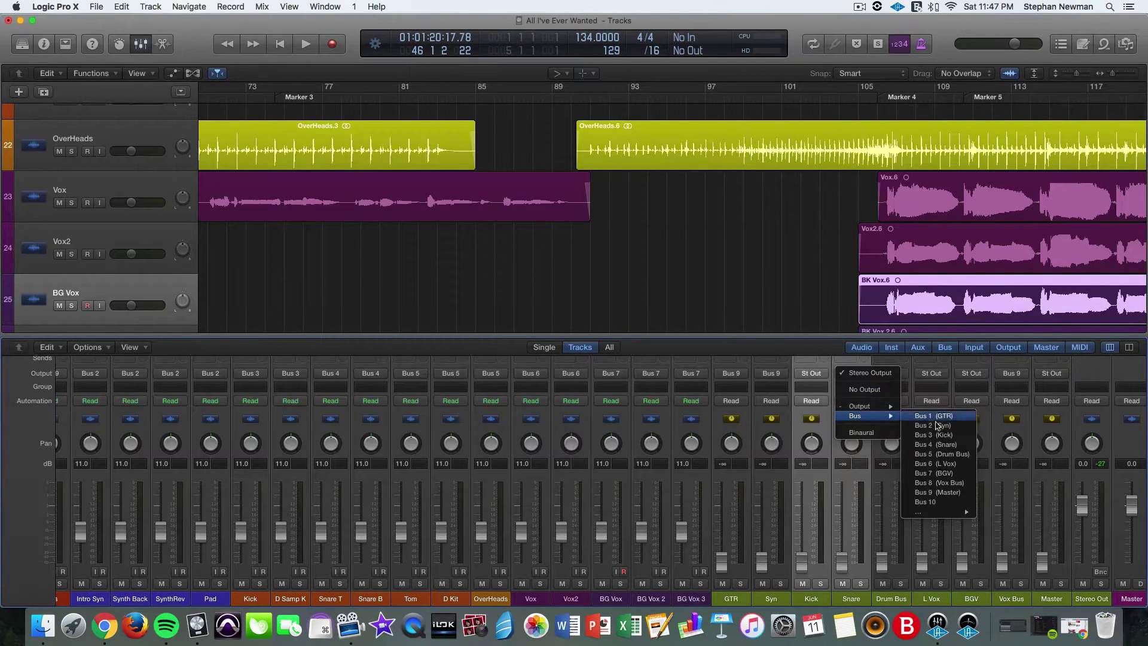
click(960, 455)
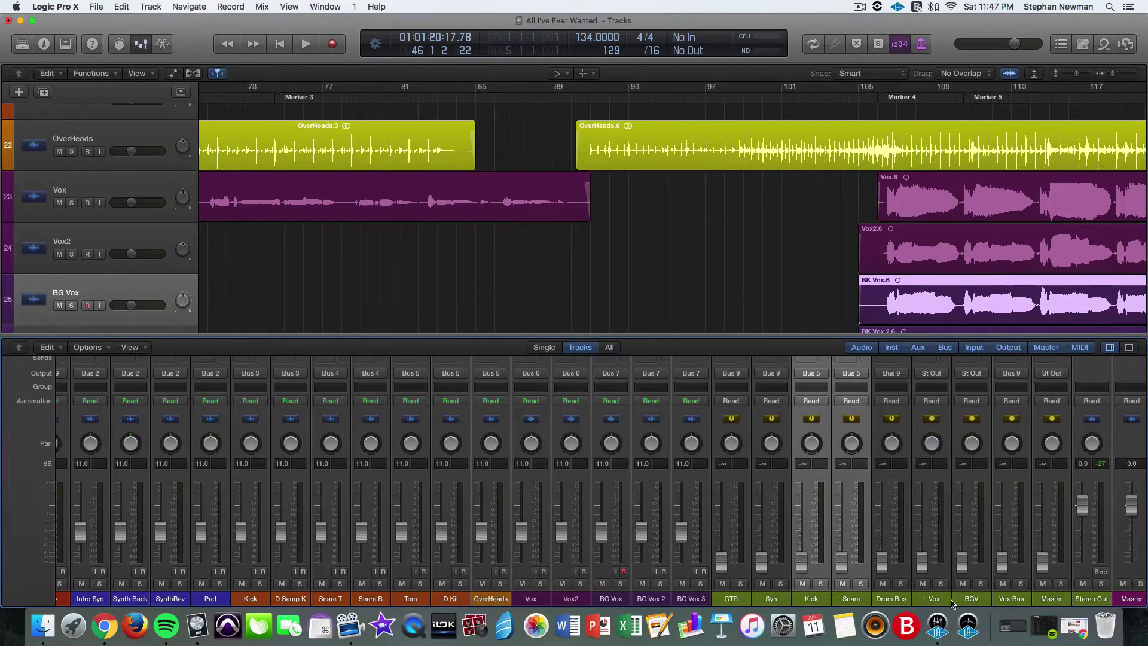
- Route L Vox and BGV into Bus 8, then reset all aux levels GTR through Master to 0 dB
click(929, 599)
shift+click(968, 600)
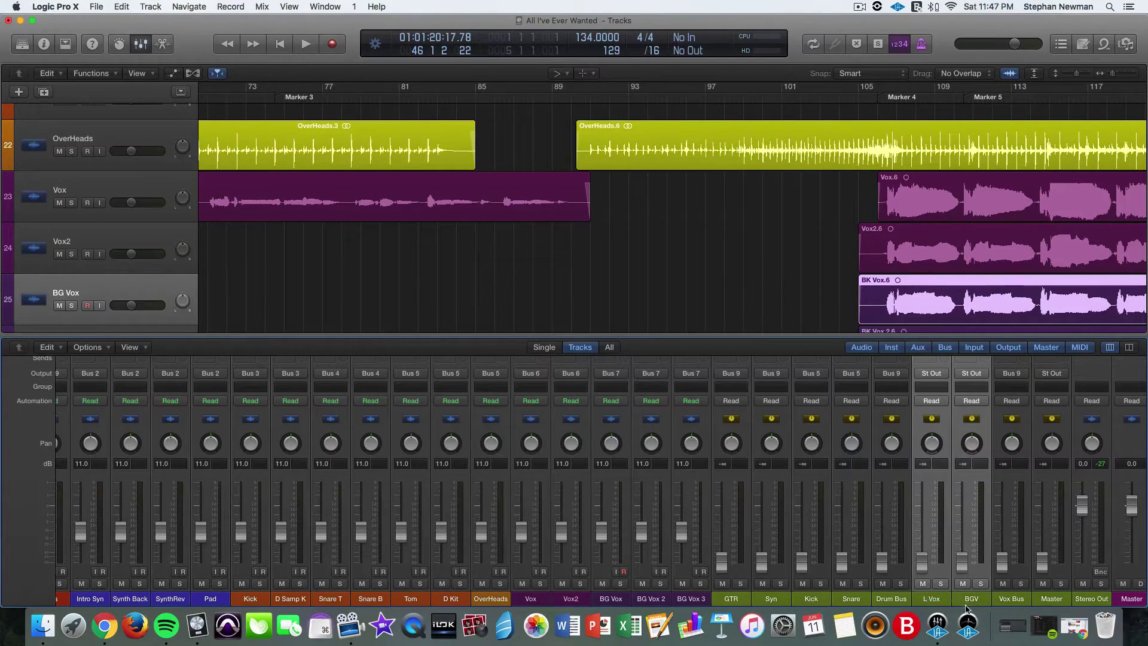
click(937, 378)
mouse_move(951, 415)
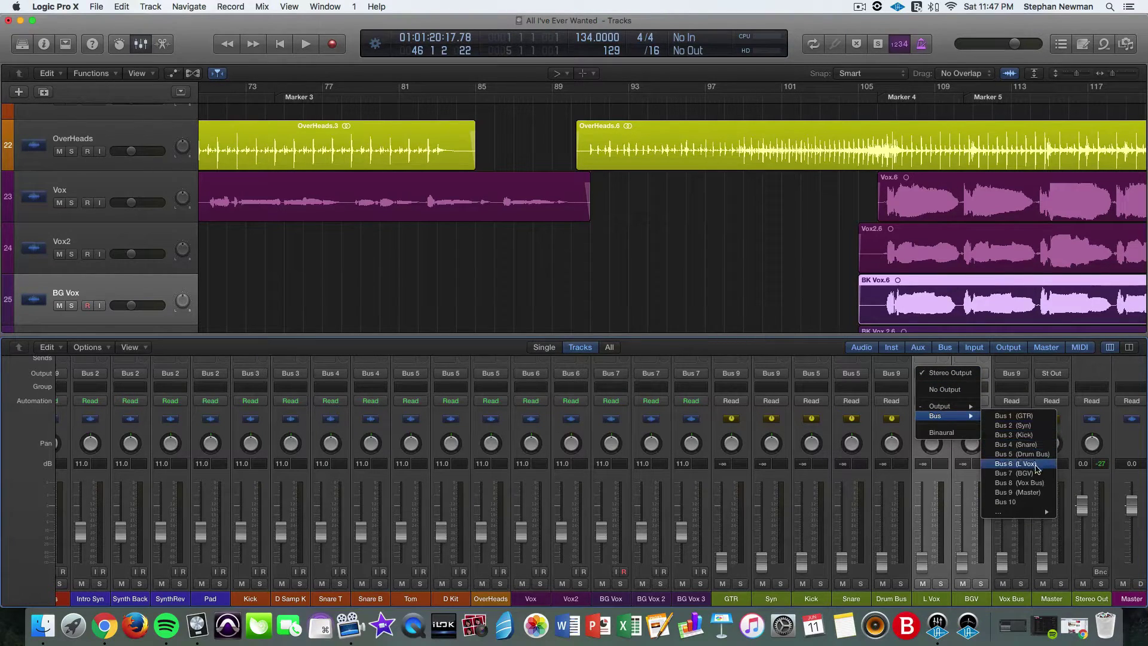
click(1032, 482)
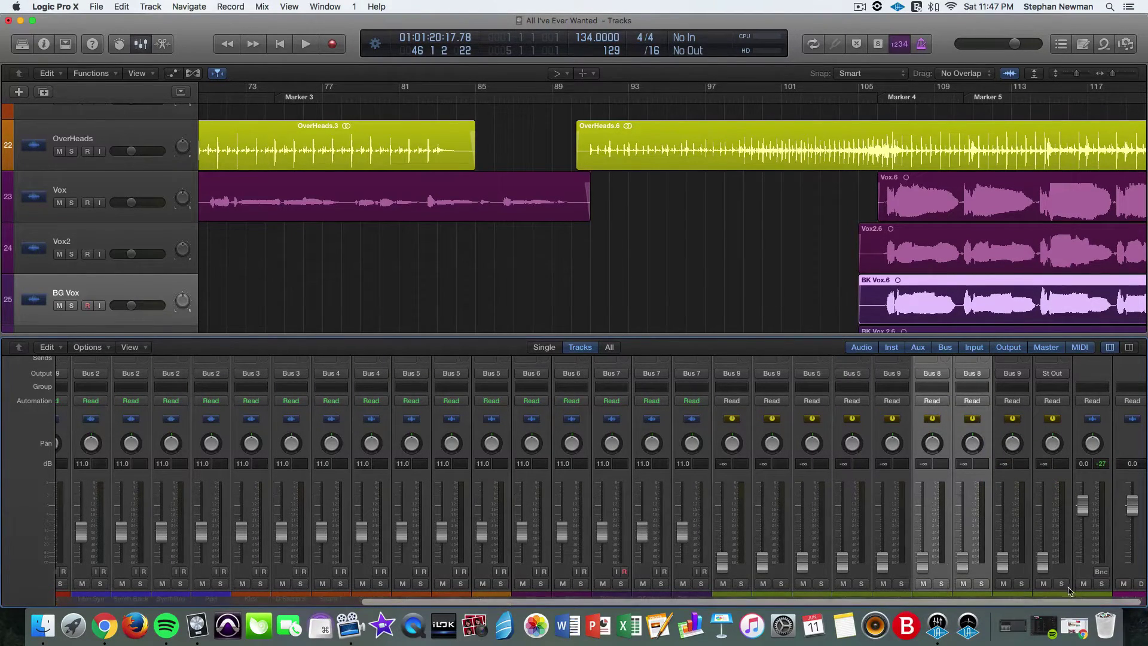
drag(1059, 600, 738, 607)
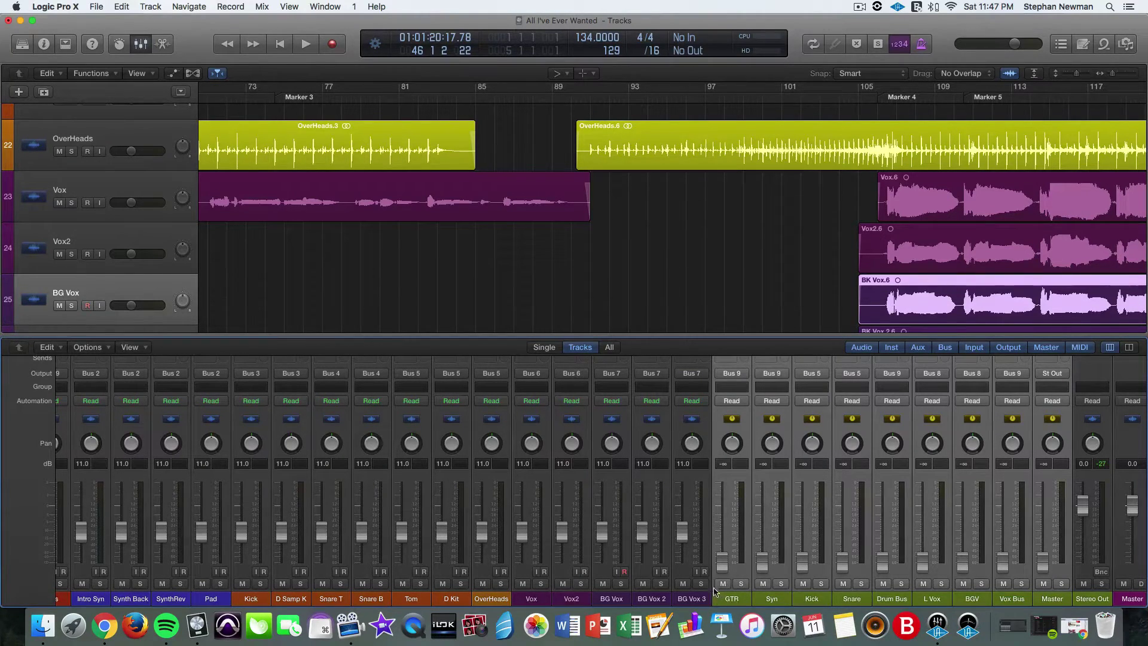
alt+click(724, 563)
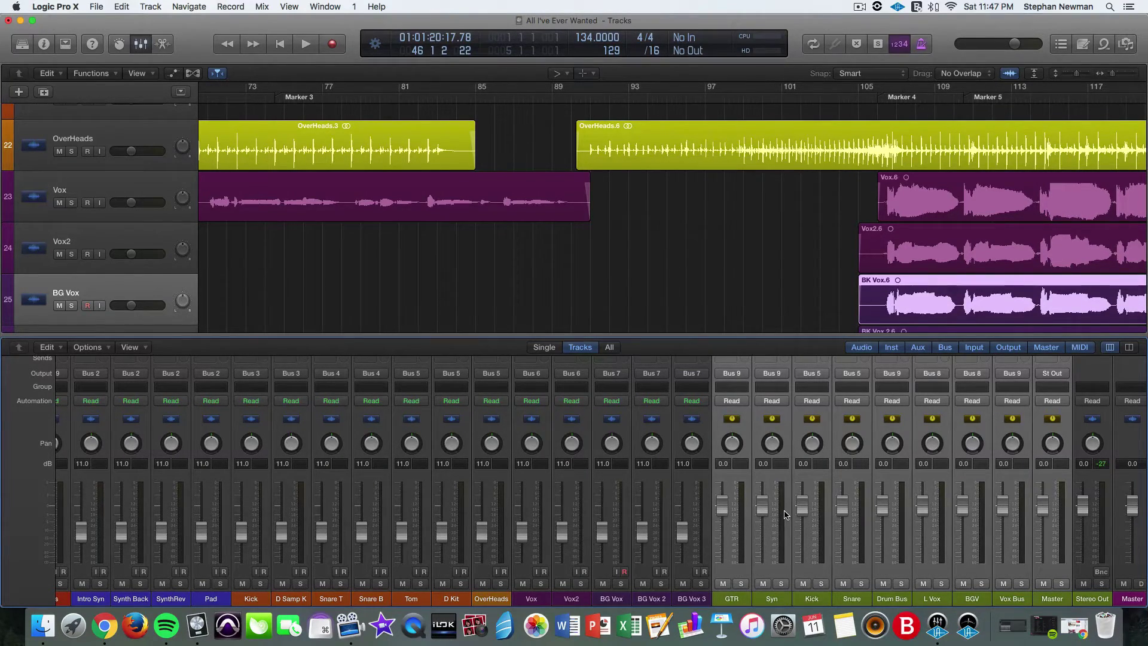
scroll(688, 550, left, 10)
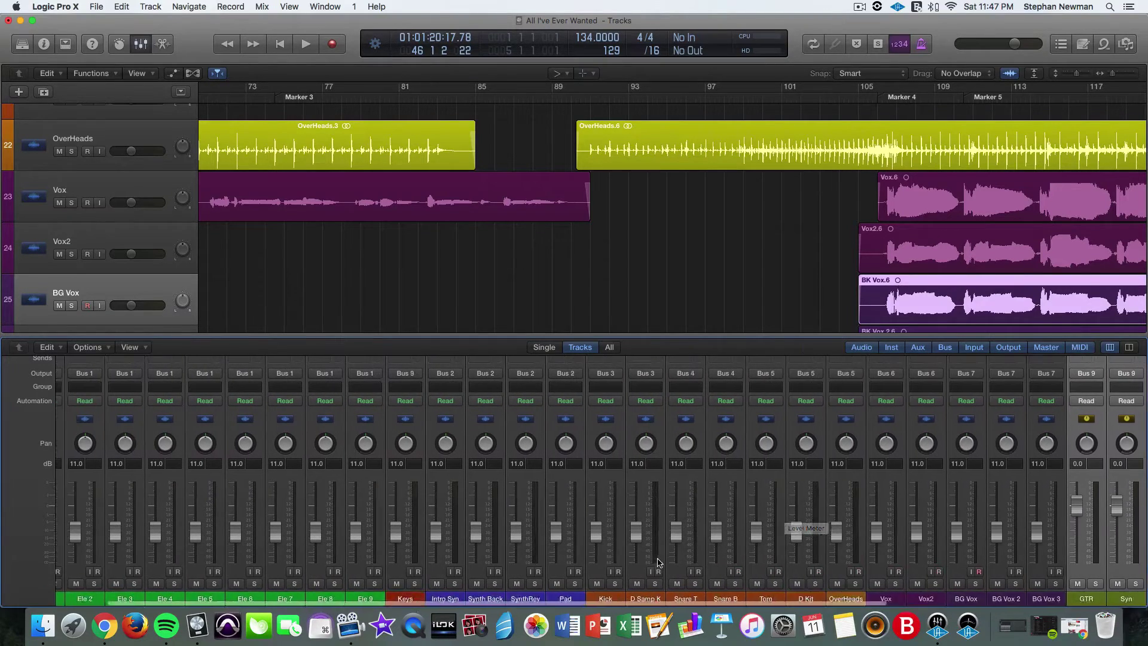
scroll(652, 563, right, 10)
scroll(657, 561, up, 5)
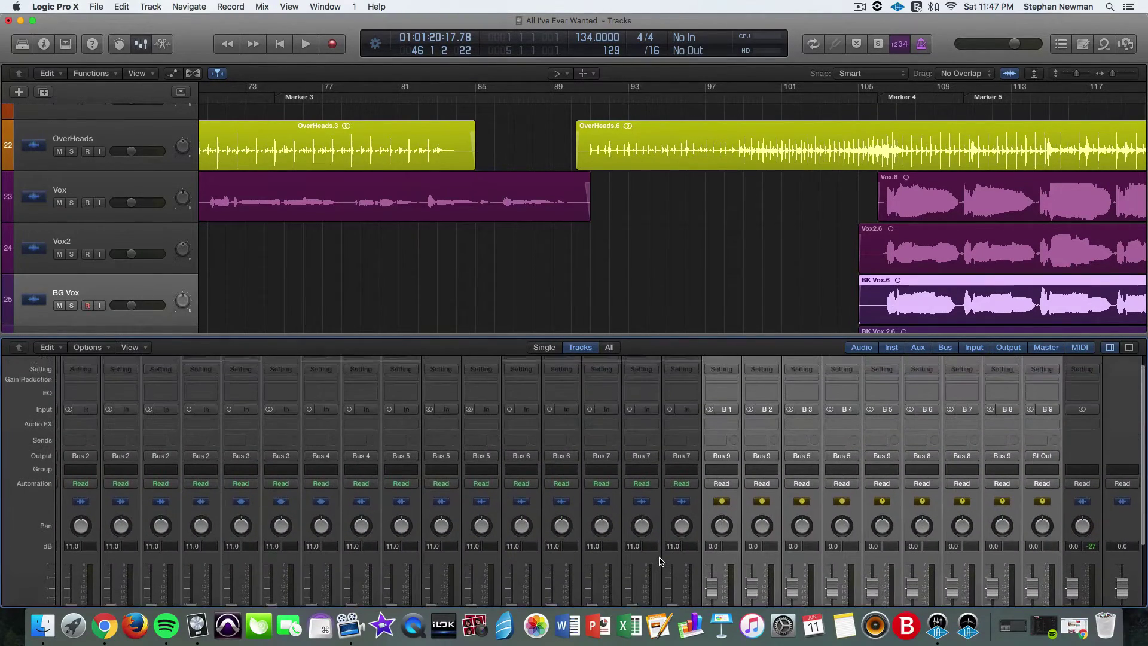
scroll(660, 560, down, 5)
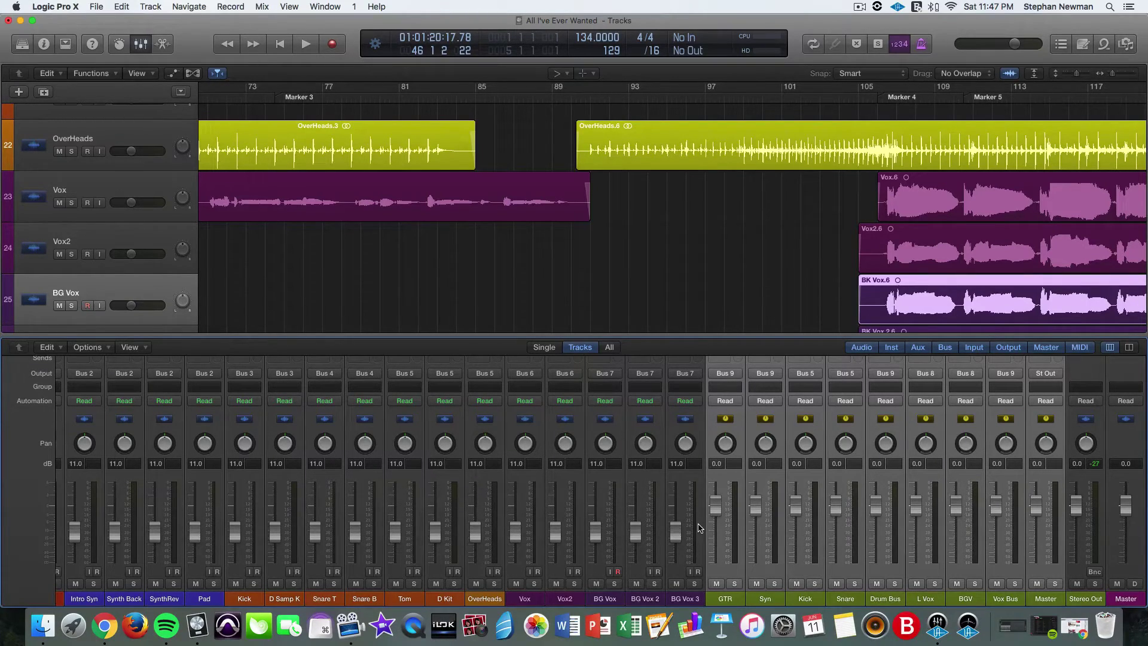
scroll(700, 528, left, 5)
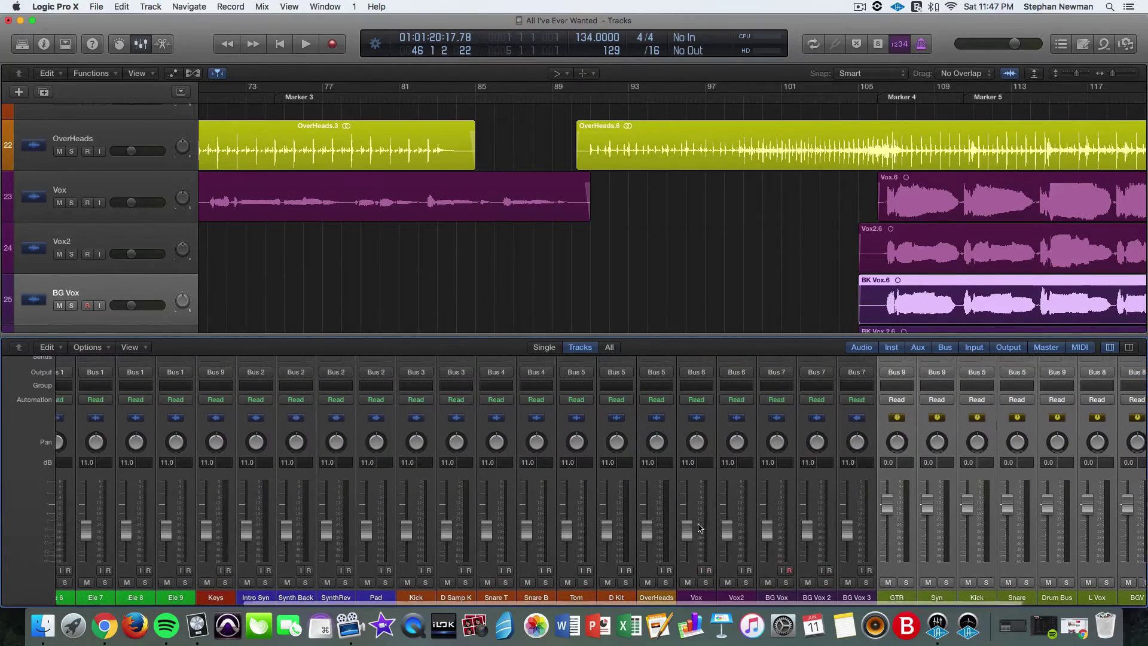
scroll(700, 527, left, 7)
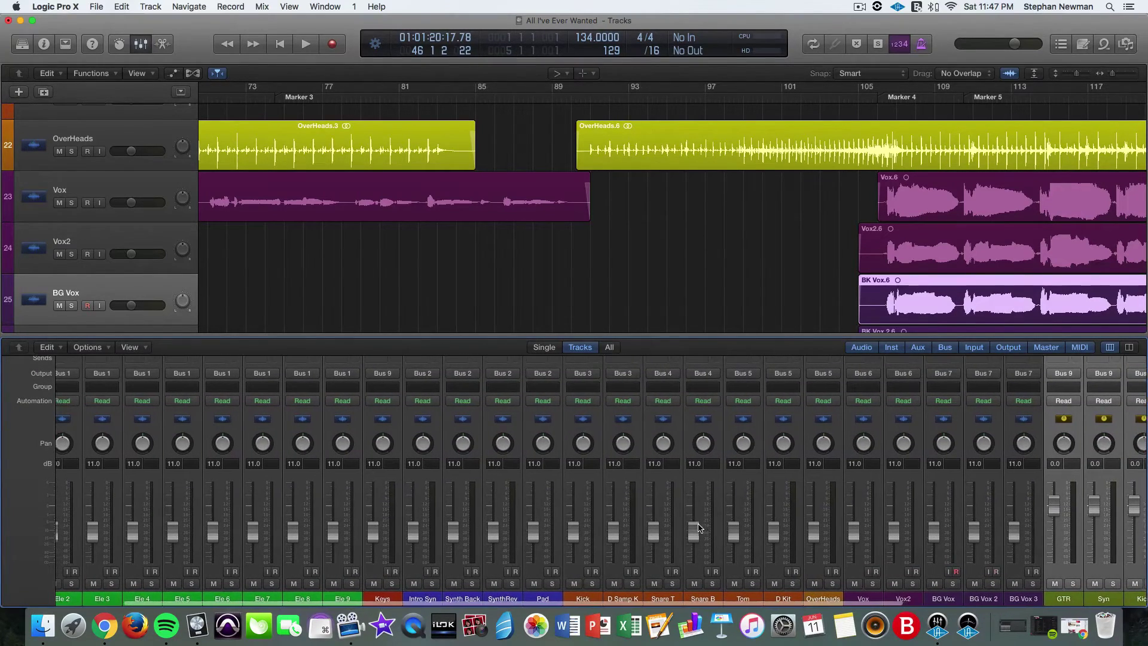
scroll(694, 511, right, 10)
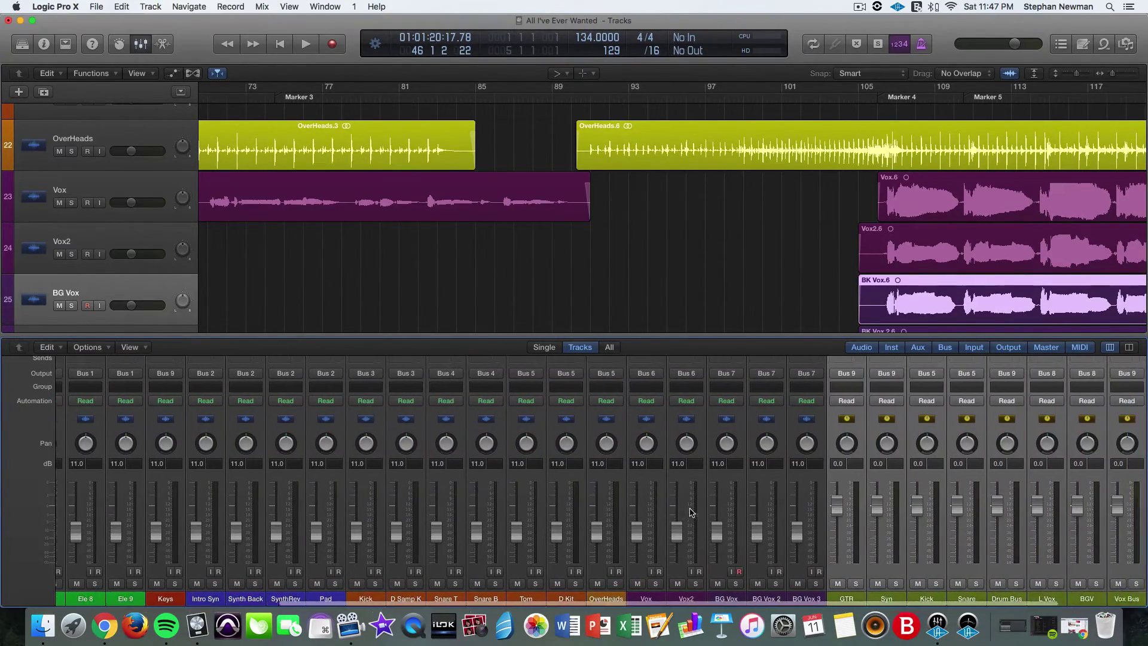
scroll(688, 509, right, 1)
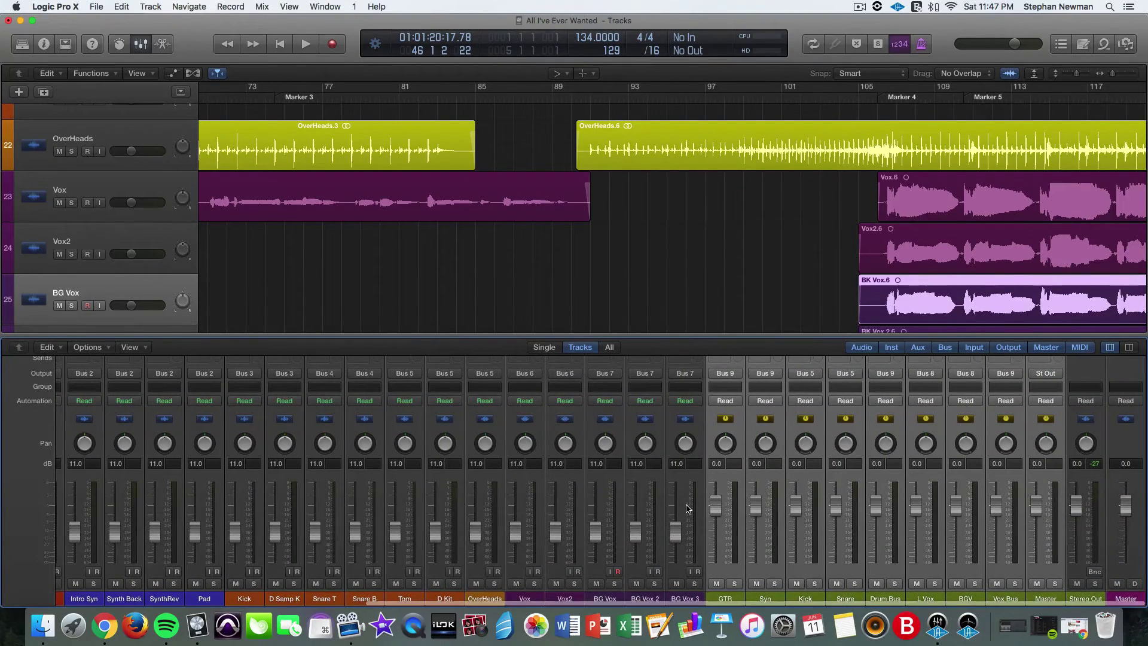